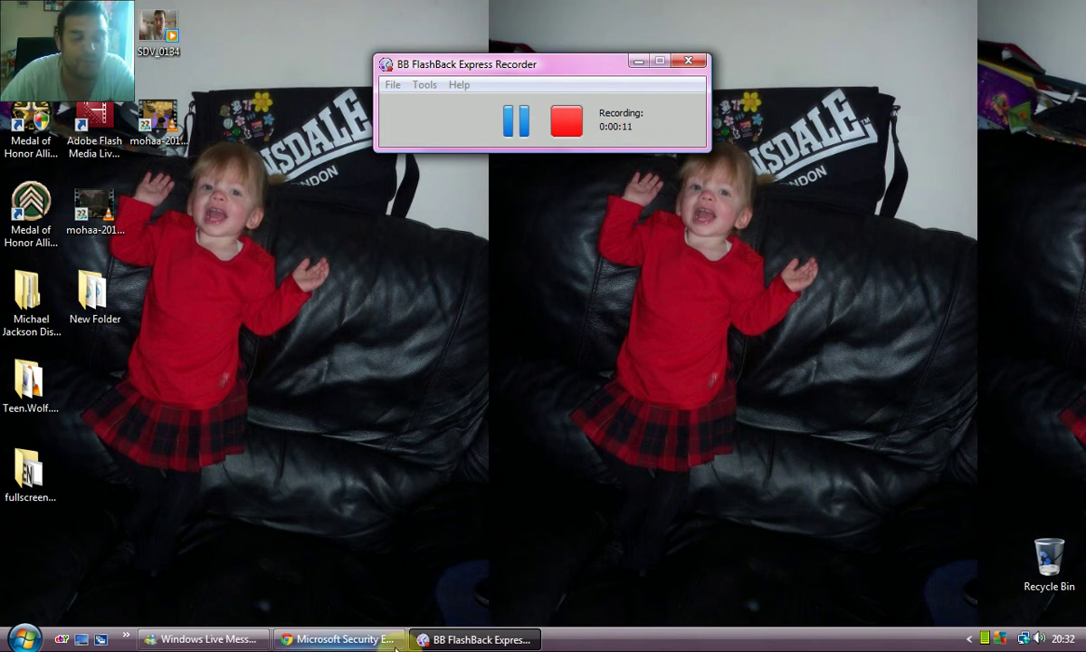
Step: Bring the Chrome window with the Security Essentials download page to the front
click(367, 640)
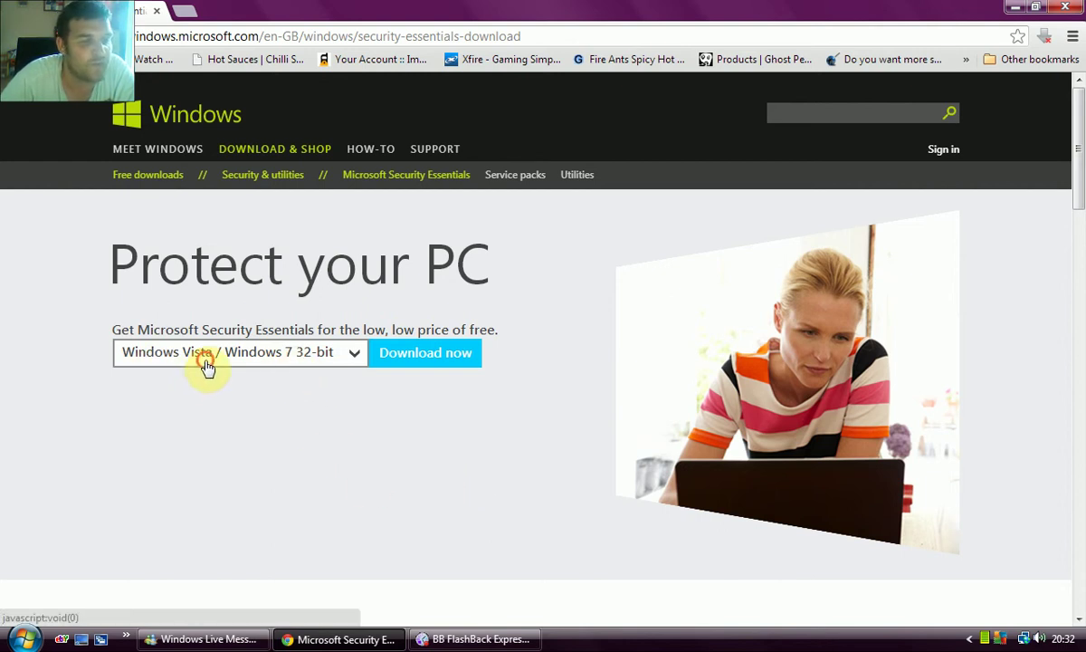
click(206, 364)
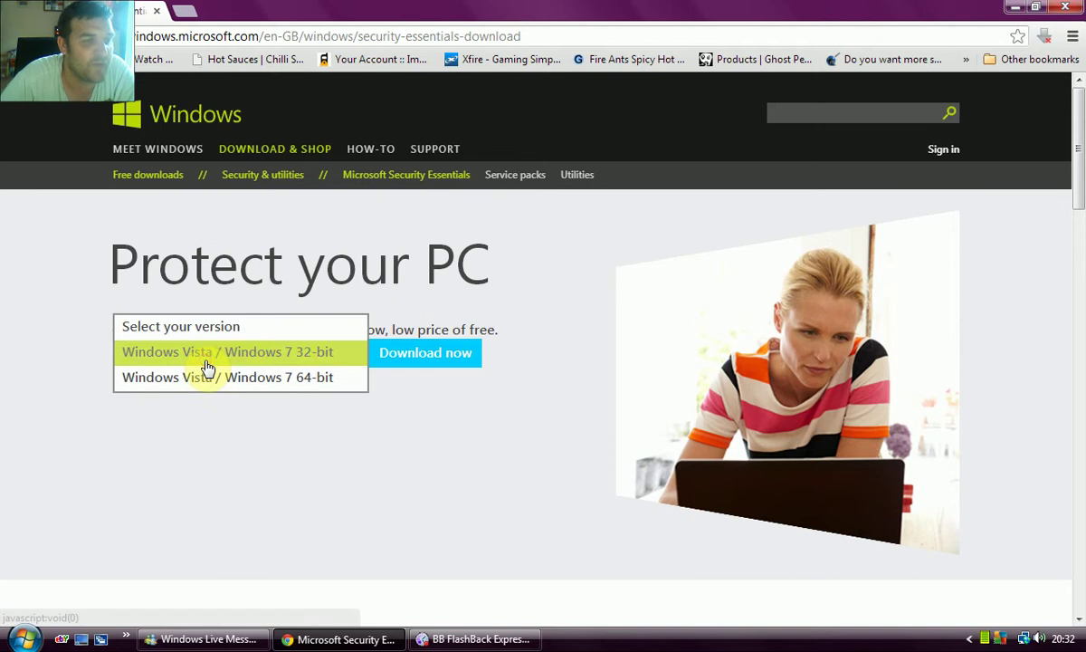
click(315, 384)
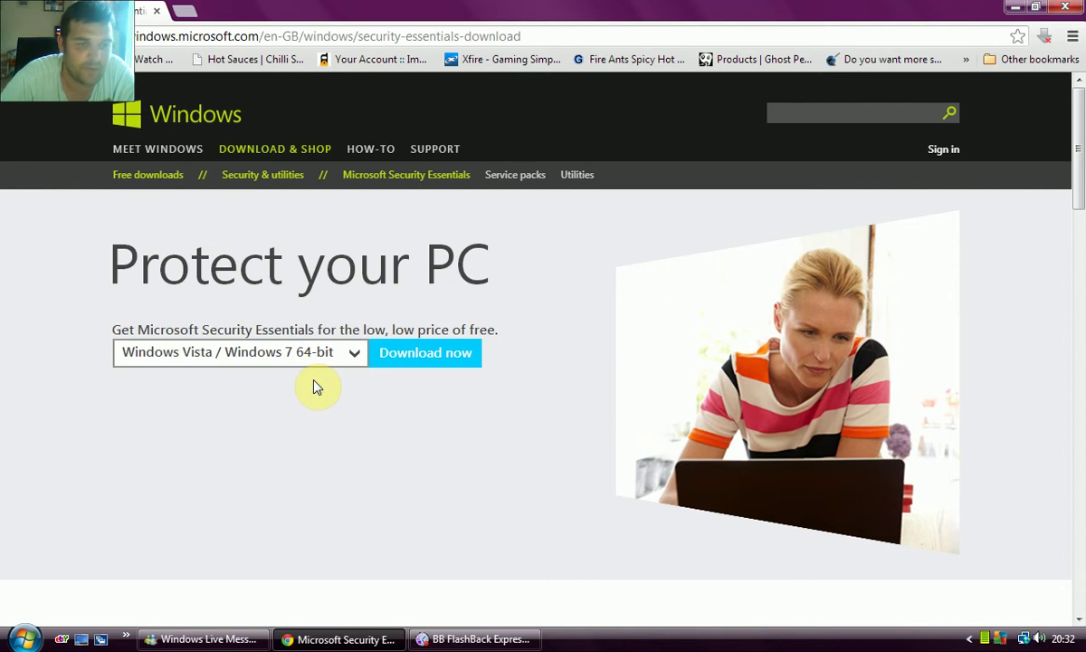
click(310, 358)
click(312, 327)
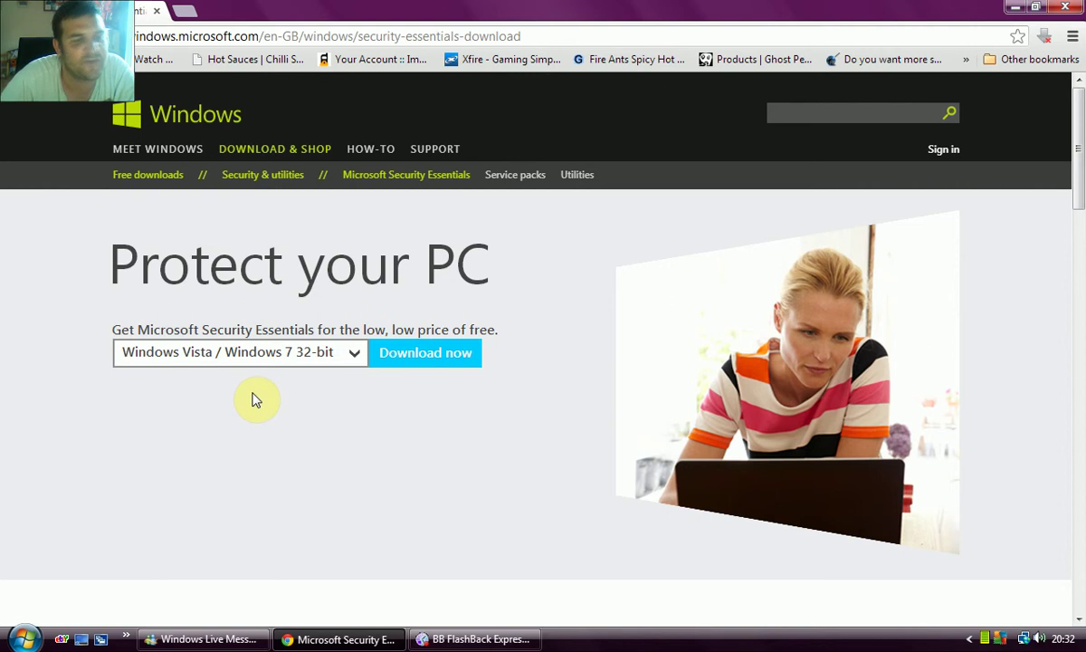
Step: Download the 32-bit Windows Vista / Windows 7 installer, mseinstall.exe
click(428, 360)
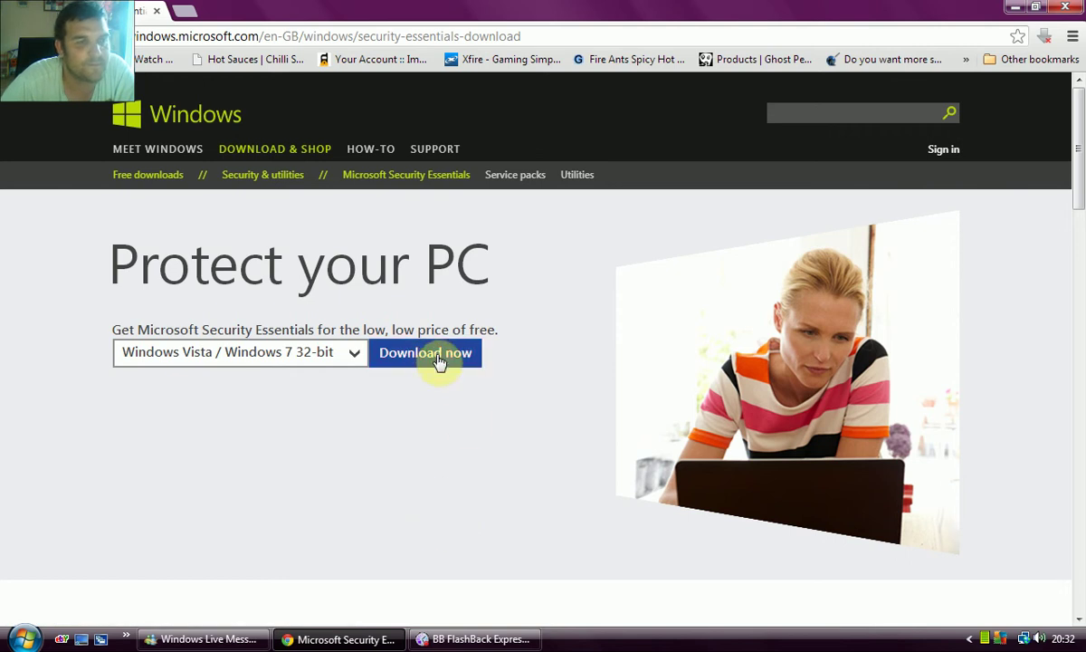
click(429, 355)
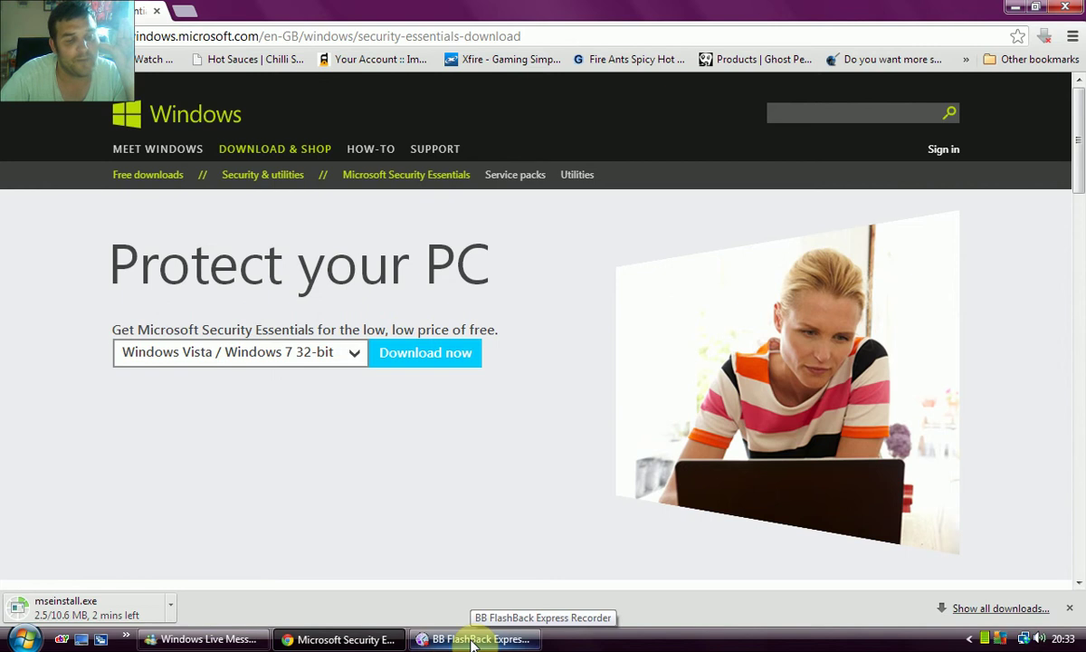
Step: Pause and resume the screen recording, then bring up the Security Essentials installer wizard
click(471, 641)
click(512, 118)
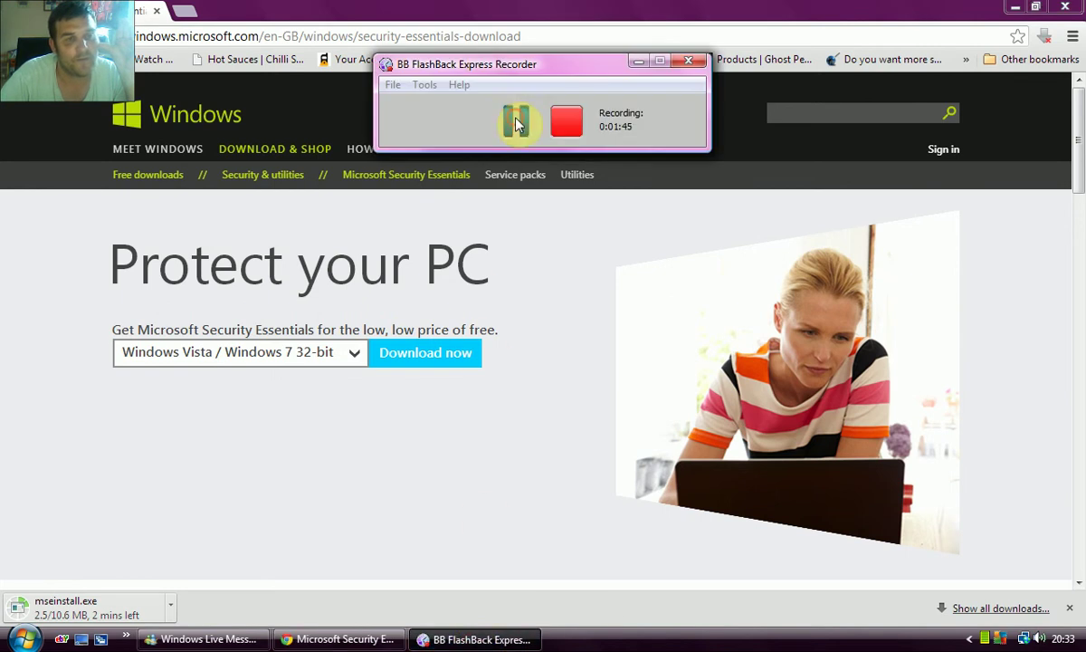
click(518, 124)
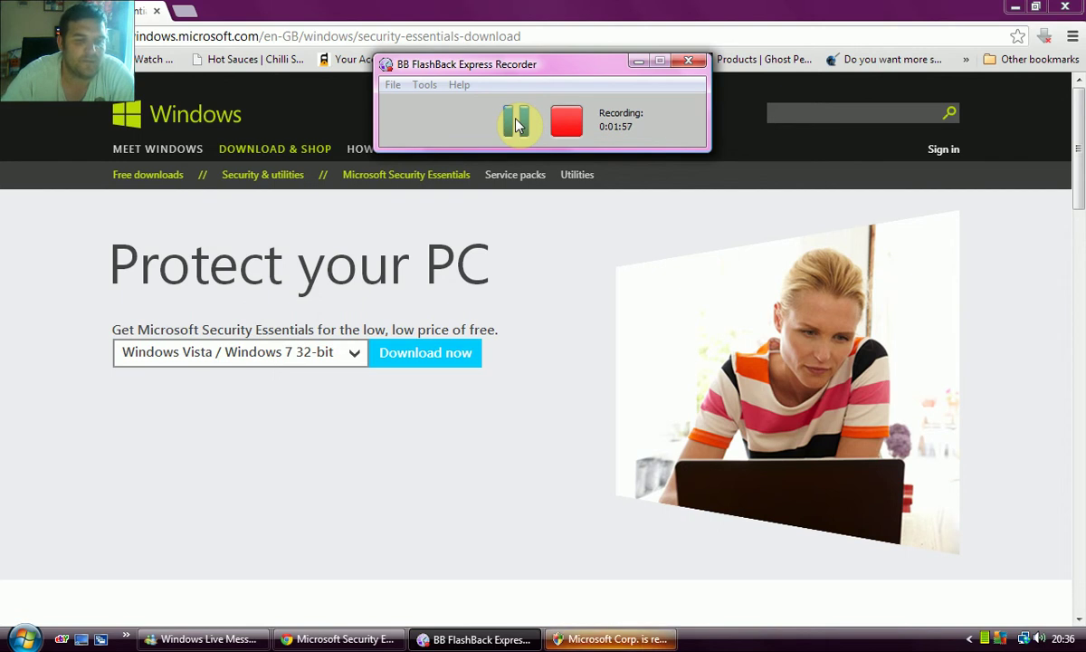
click(612, 639)
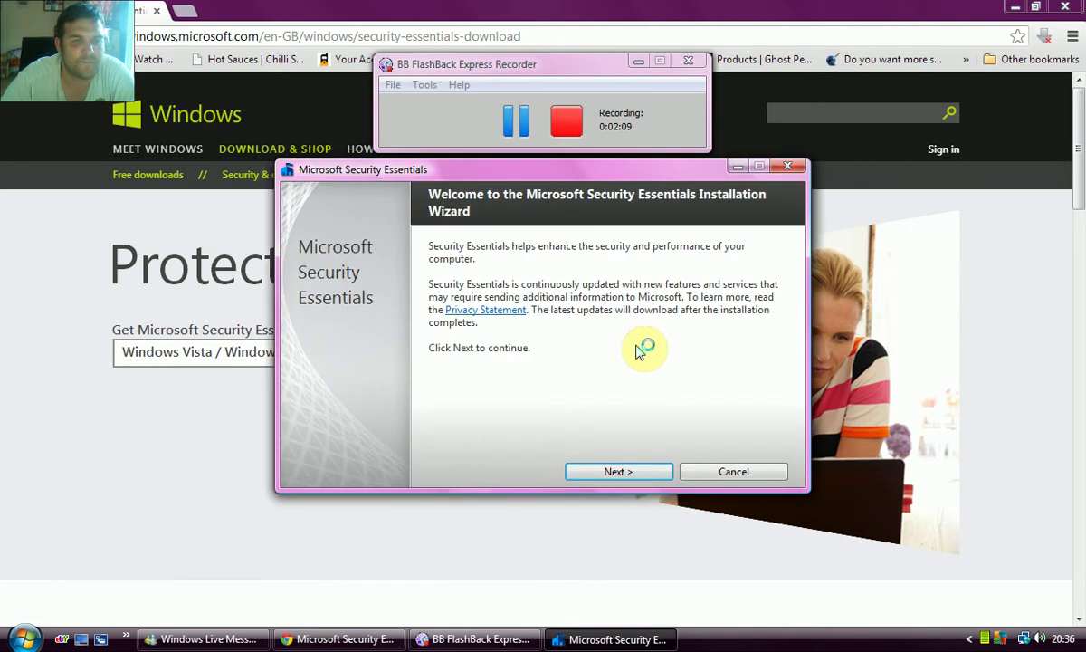
Step: Move the installer window, pass the welcome page, then scroll through and accept the license terms
drag(634, 175, 591, 190)
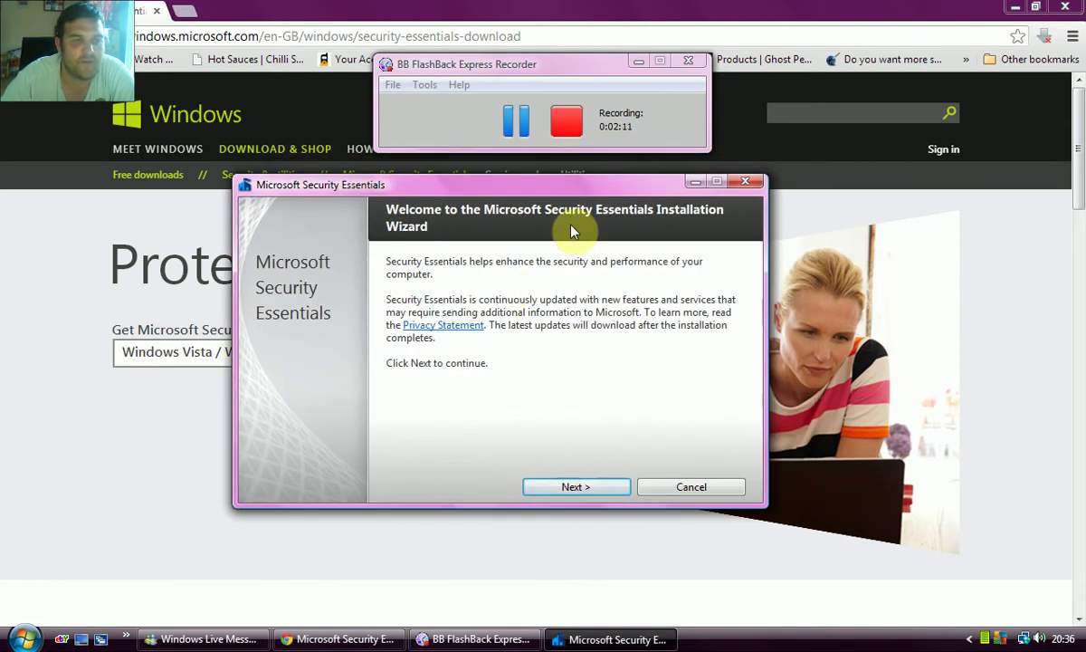
click(578, 489)
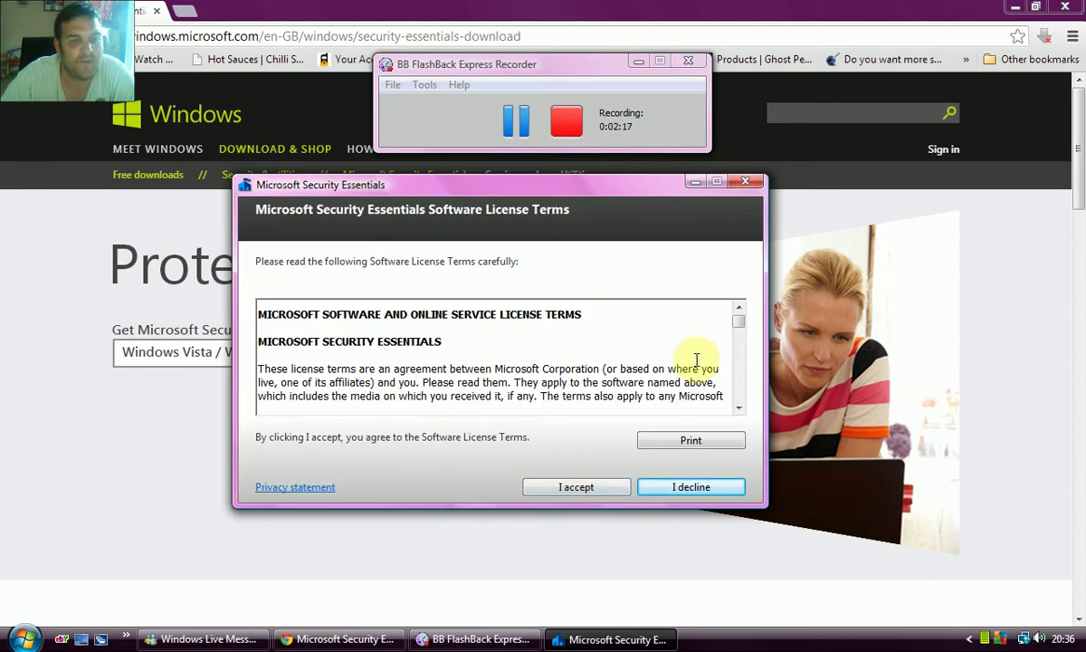
mouse_move(743, 324)
mouse_down()
mouse_move(744, 412)
mouse_move(740, 321)
mouse_up()
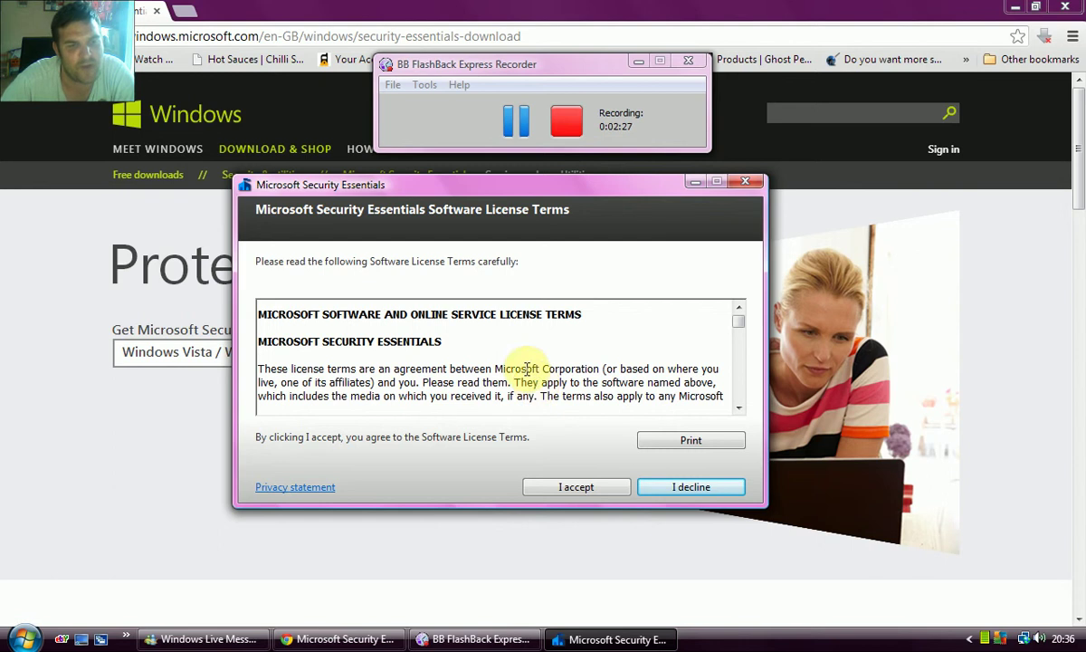
drag(735, 329, 742, 410)
click(584, 489)
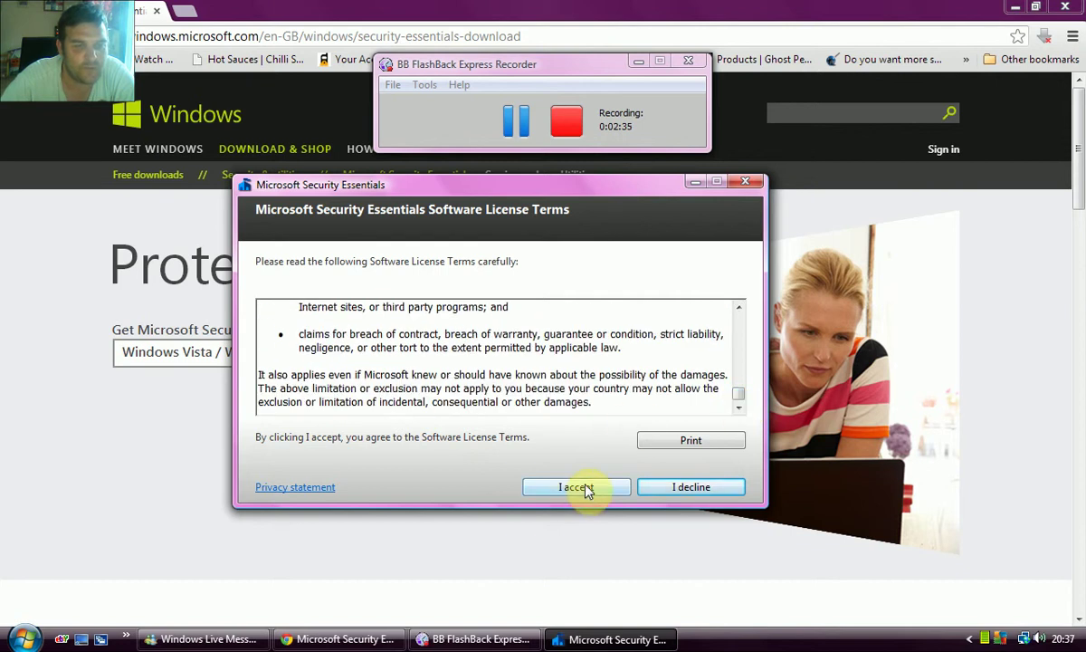
Step: Accept the license, opt out of the Customer Experience Improvement Program, and keep the firewall option
click(584, 489)
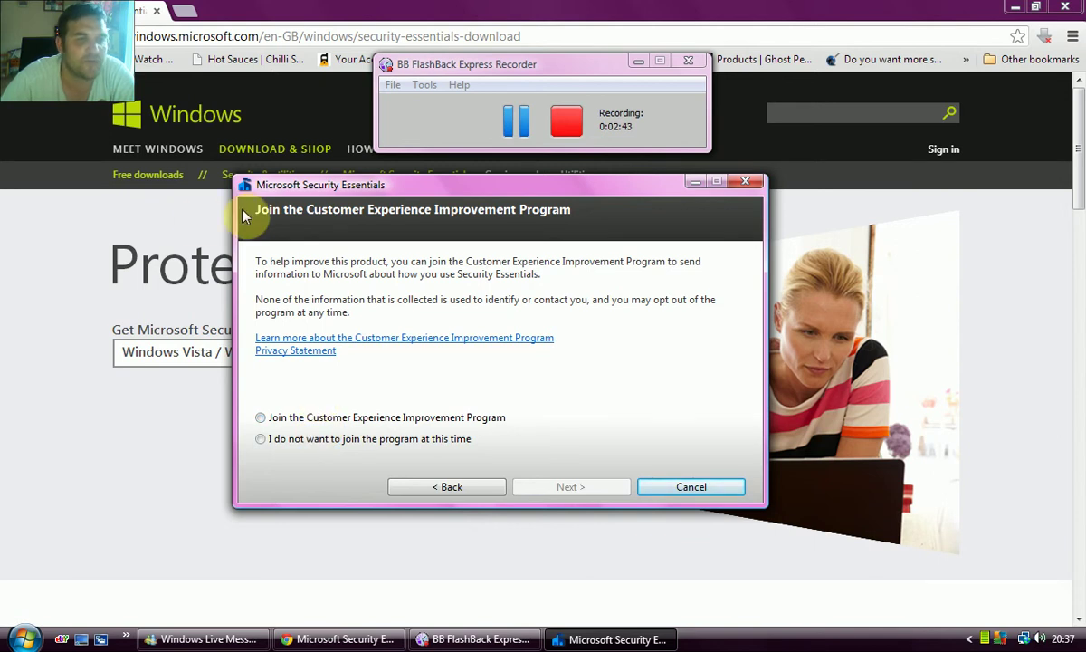
click(319, 443)
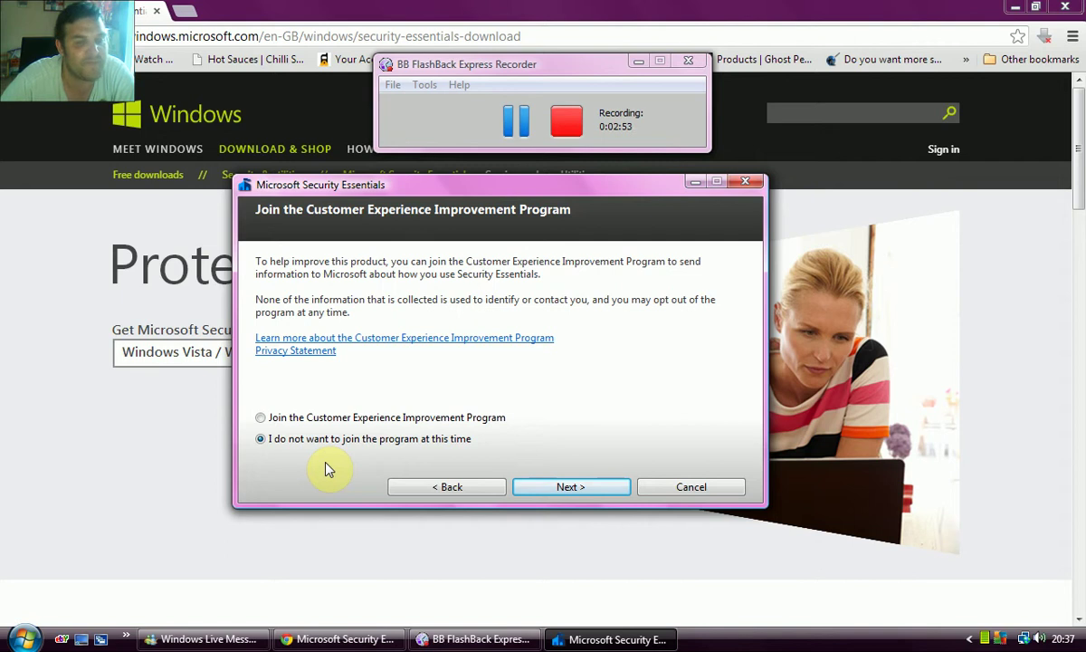
click(554, 491)
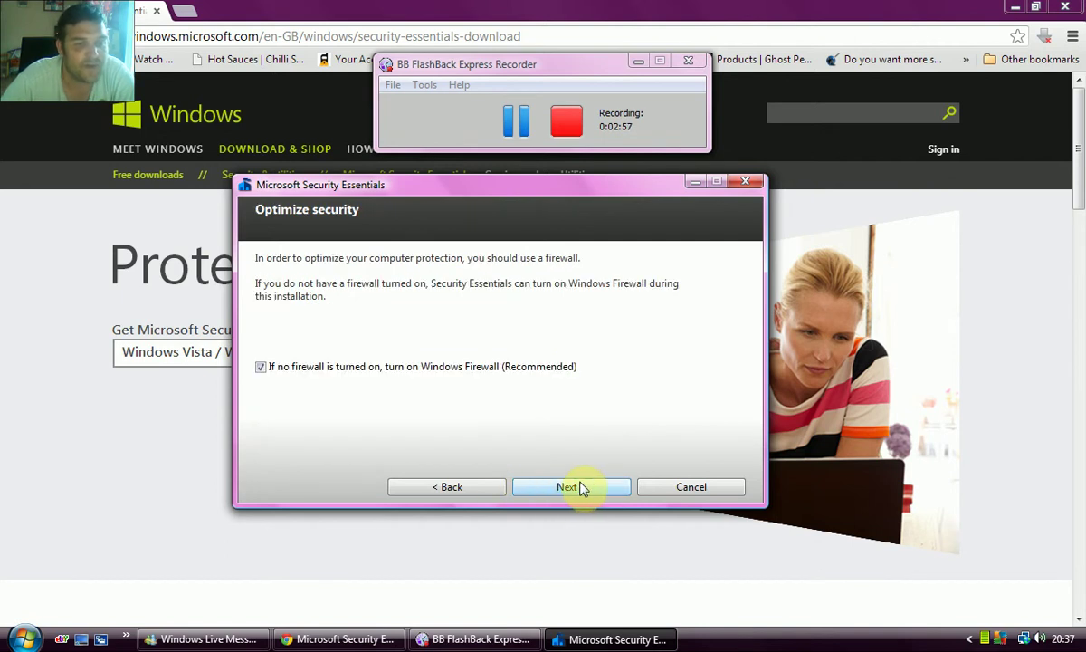
click(583, 489)
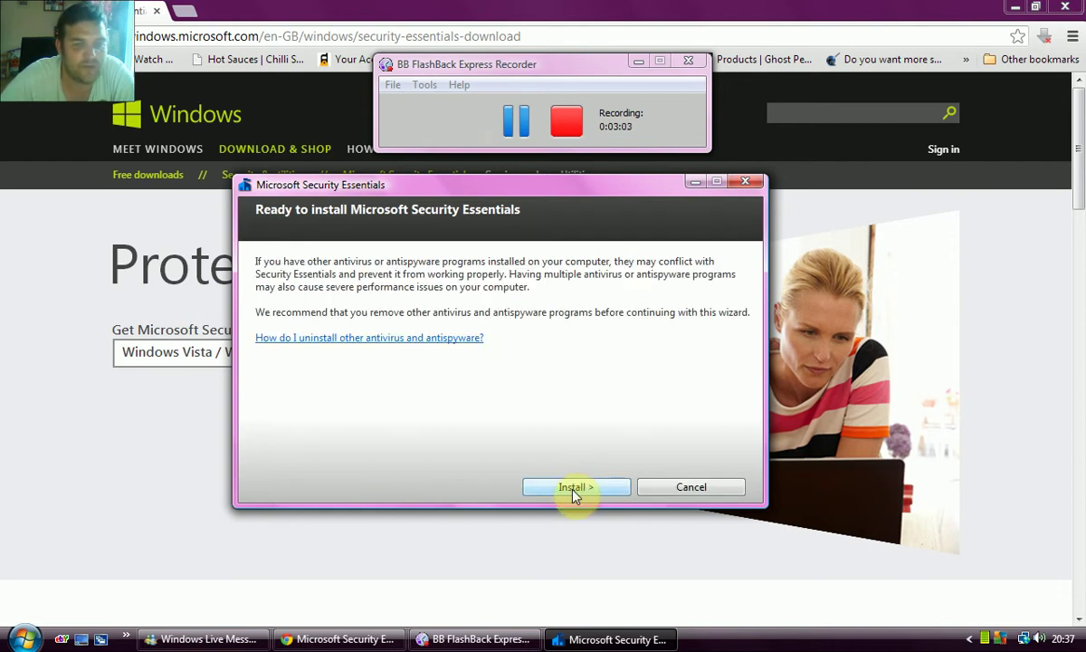
Step: Begin the Security Essentials installation from the Ready to install page
click(574, 490)
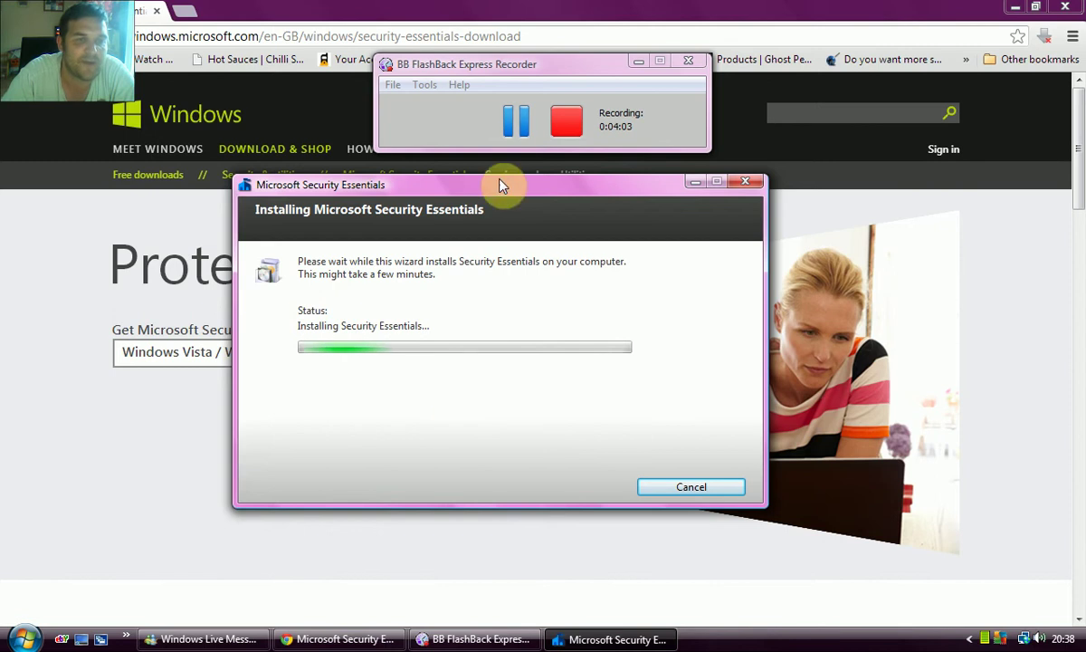
click(509, 133)
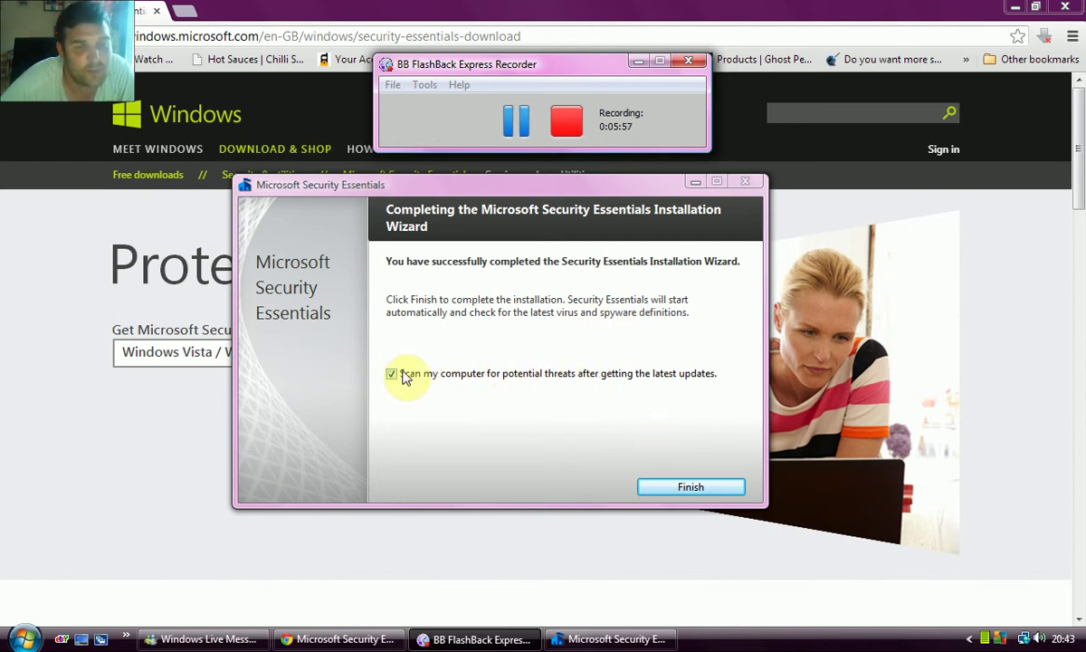
Step: Finish the wizard with 'Scan my computer for potential threats' left checked
click(689, 489)
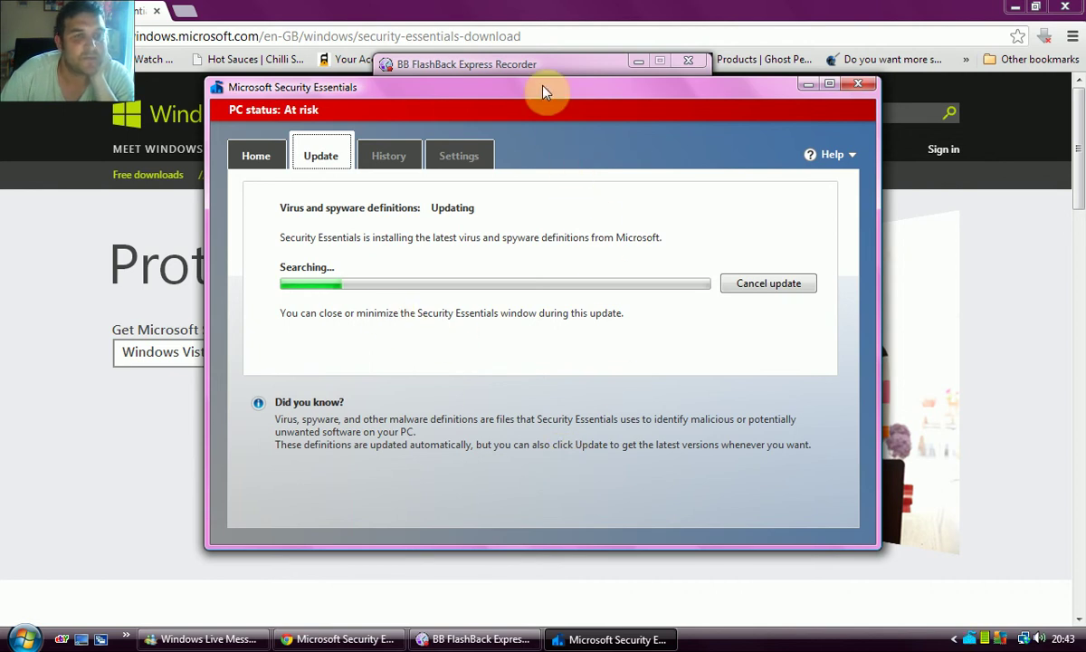
Step: Move the Security Essentials window down while definitions update and the quick scan starts
mouse_move(544, 86)
mouse_down()
mouse_move(549, 163)
mouse_move(568, 148)
mouse_up()
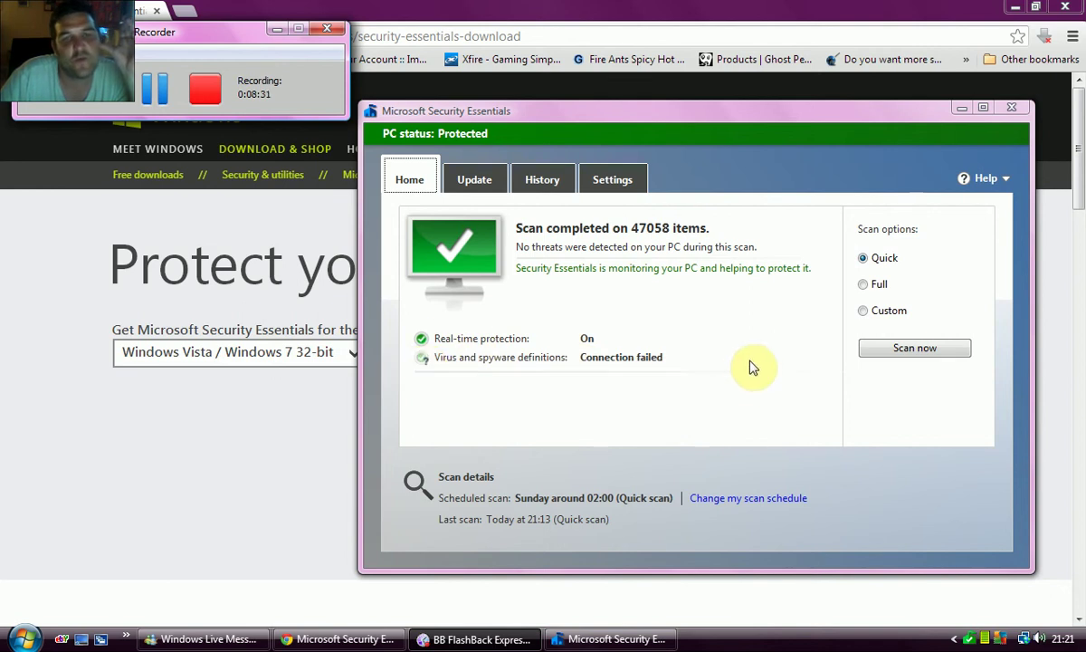
Step: Close Security Essentials, minimize Chrome, move the recorder window, and open Control Panel from Start
click(1011, 109)
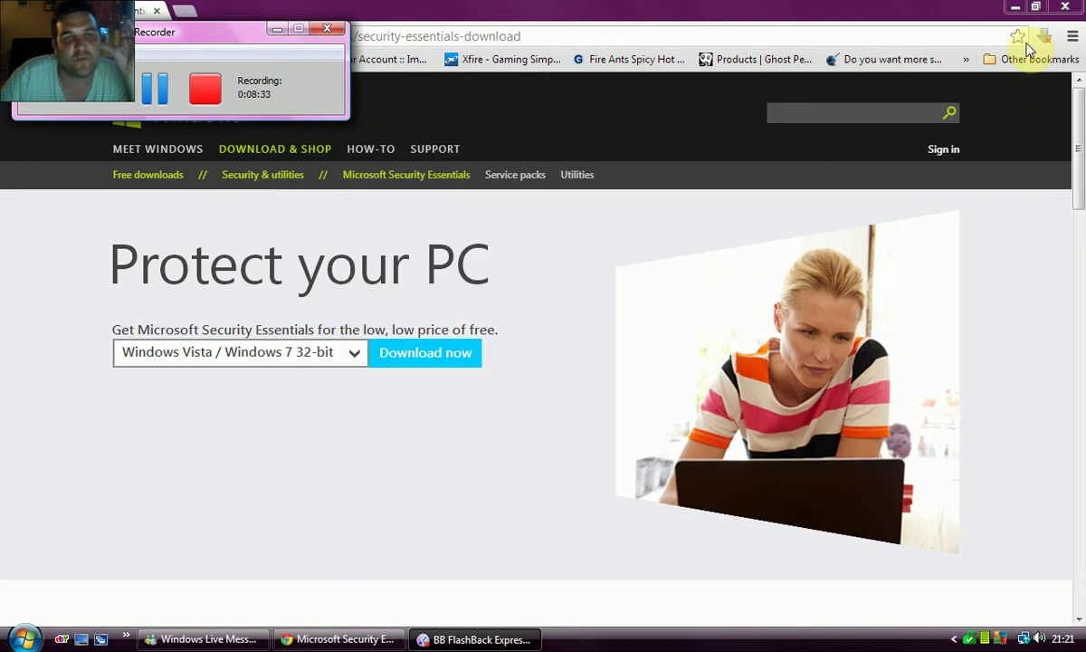
click(1017, 12)
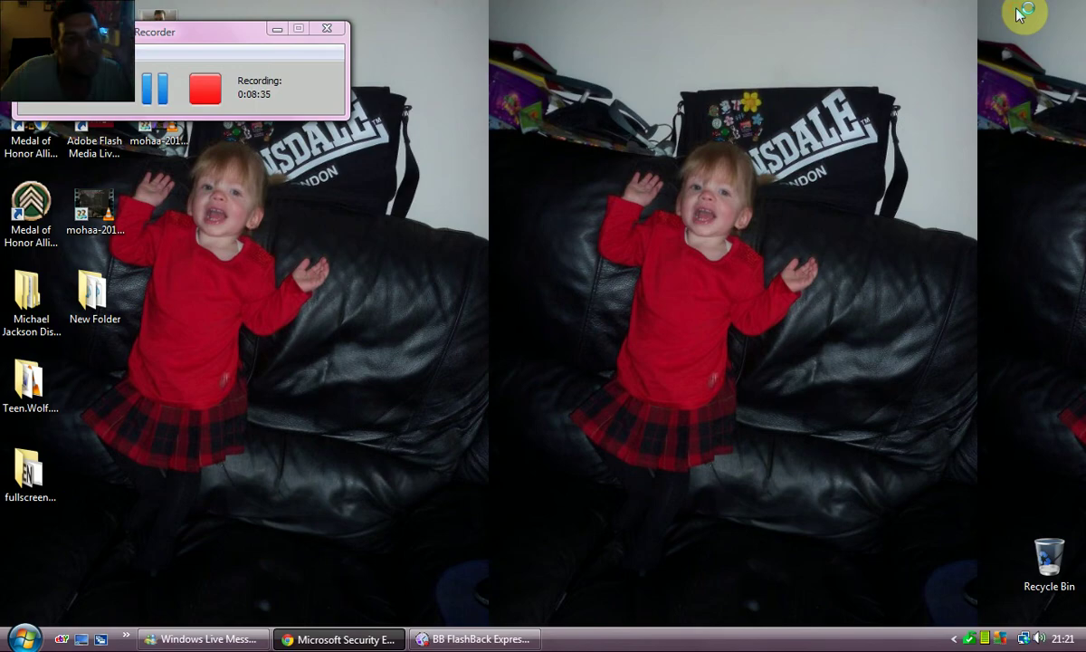
click(24, 638)
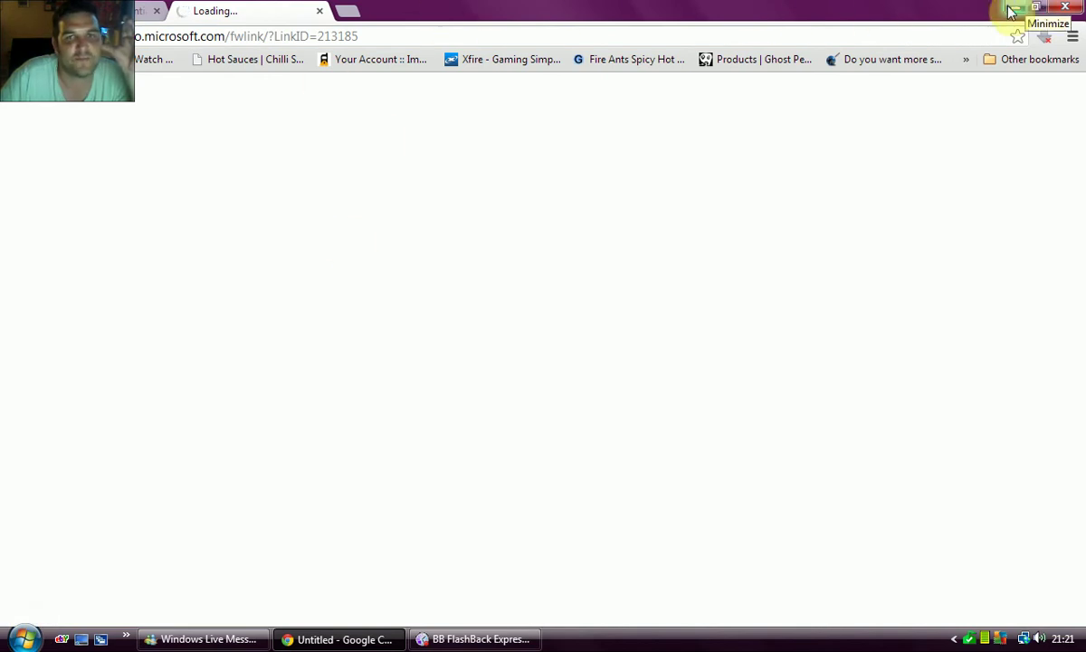
click(1014, 7)
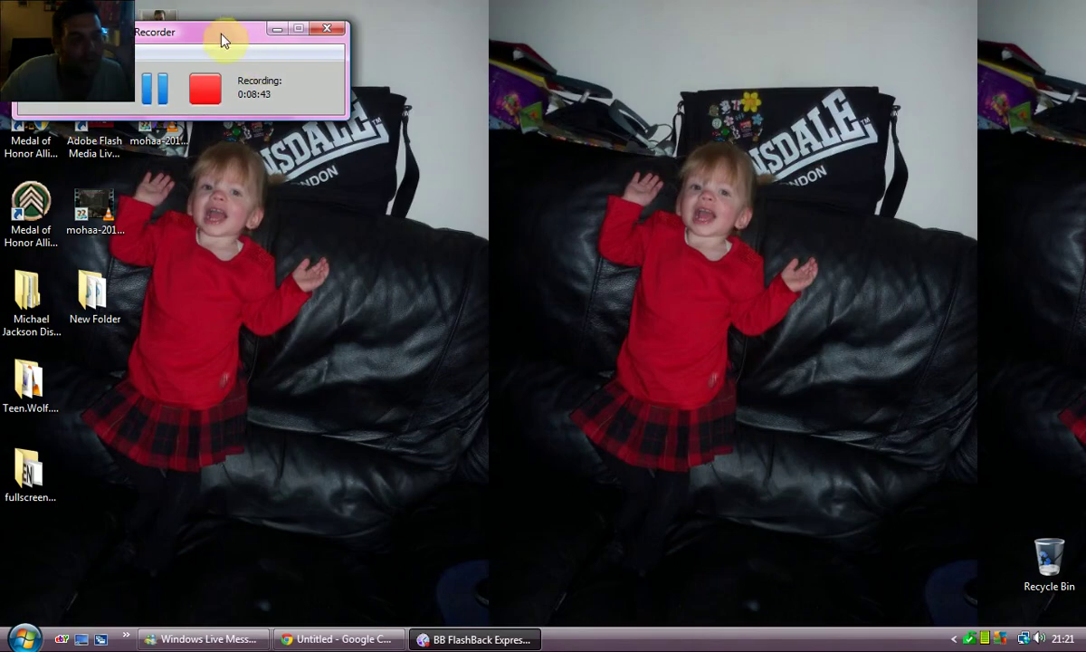
drag(217, 40, 679, 58)
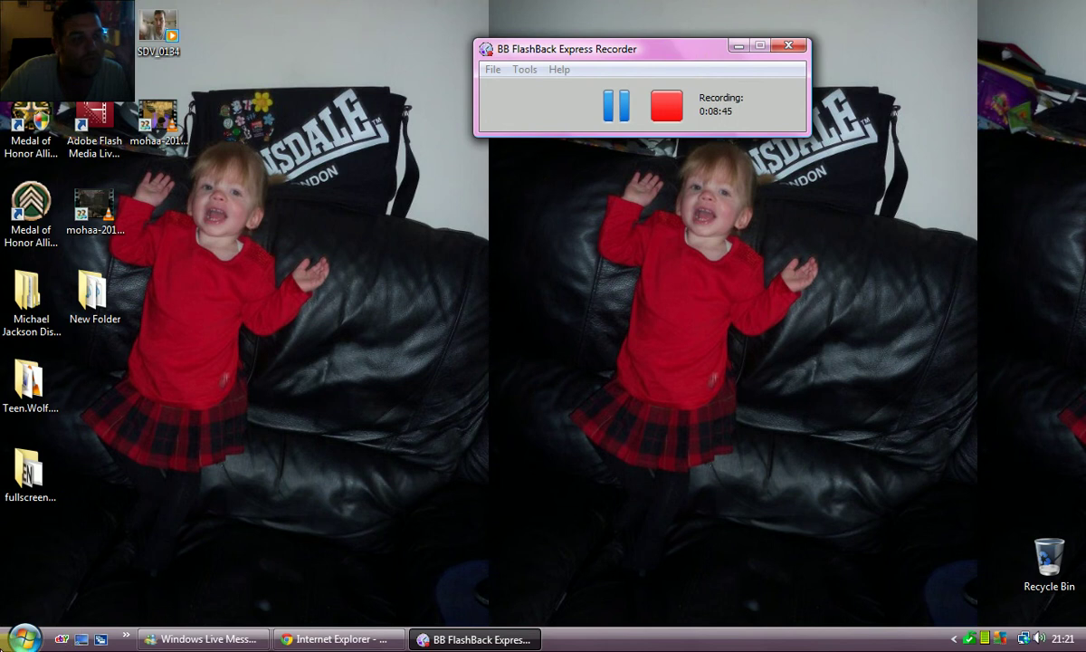
click(24, 639)
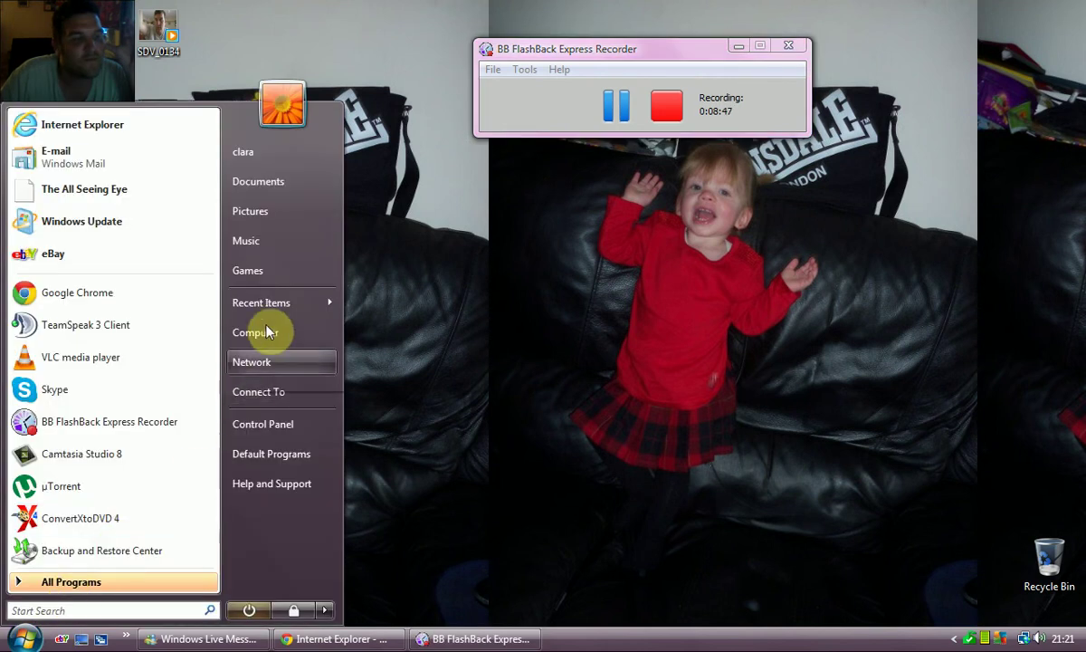
click(283, 424)
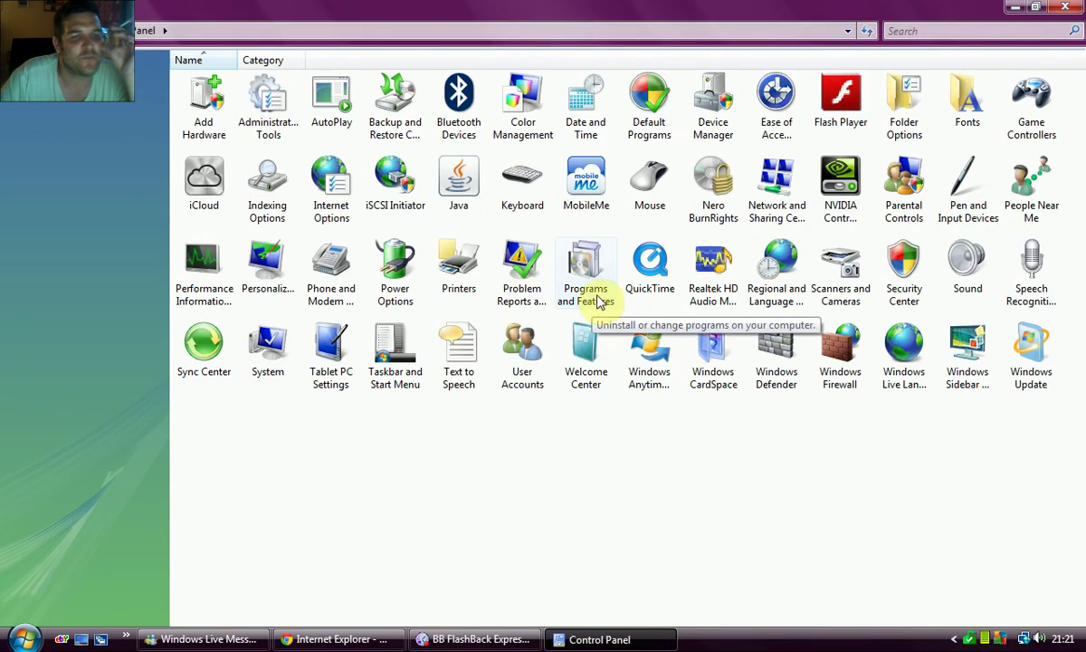
Step: Open Programs and Features and select AVG 2012 (95.6 MB) in the installed programs list
double_click(590, 294)
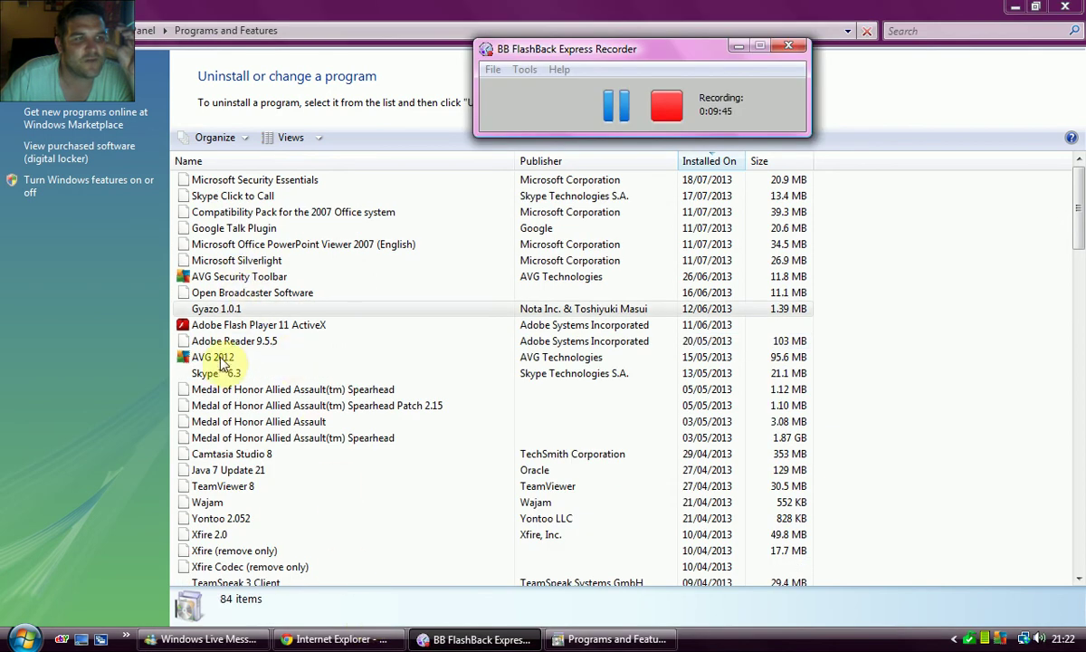
click(547, 201)
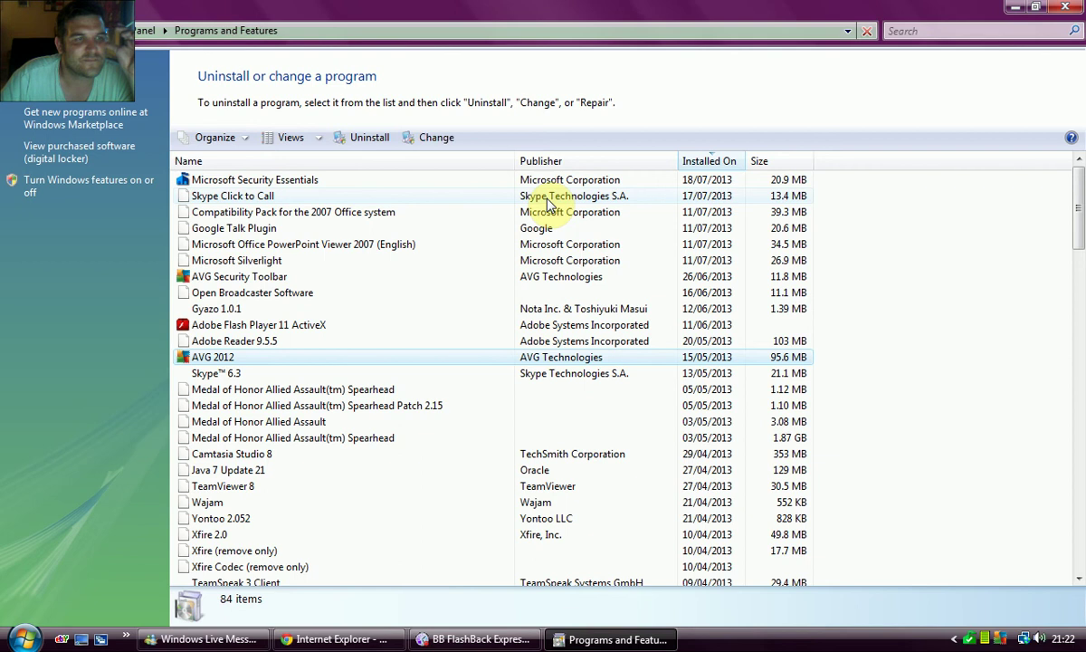
click(222, 356)
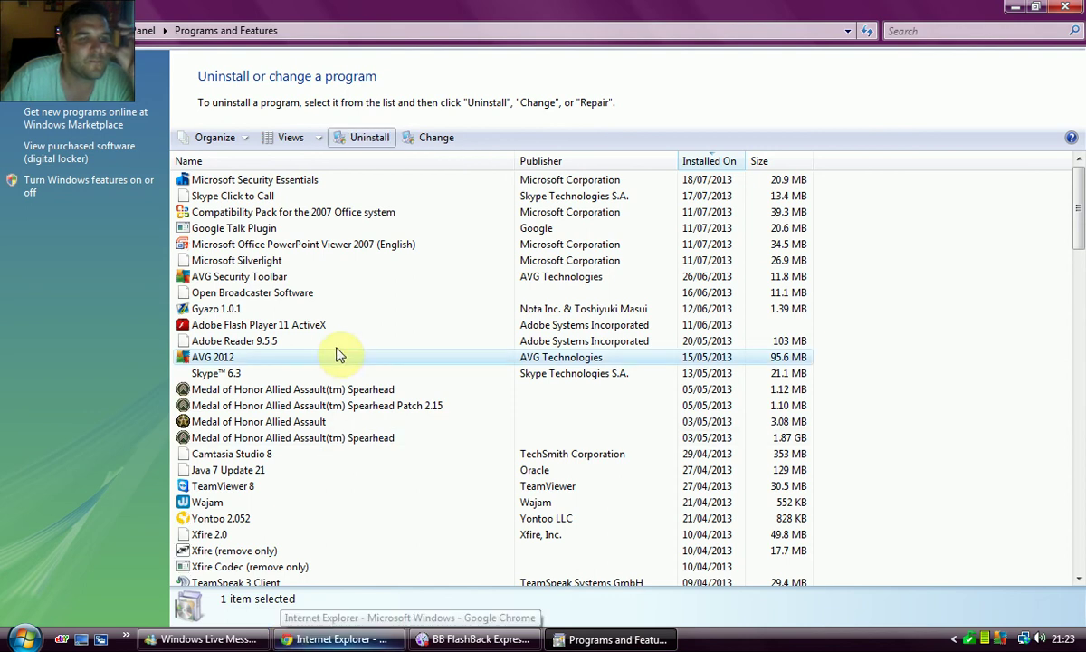
Step: Choose Uninstall AVG from the installer's Repair and Uninstall Options, not Download or Update
click(356, 143)
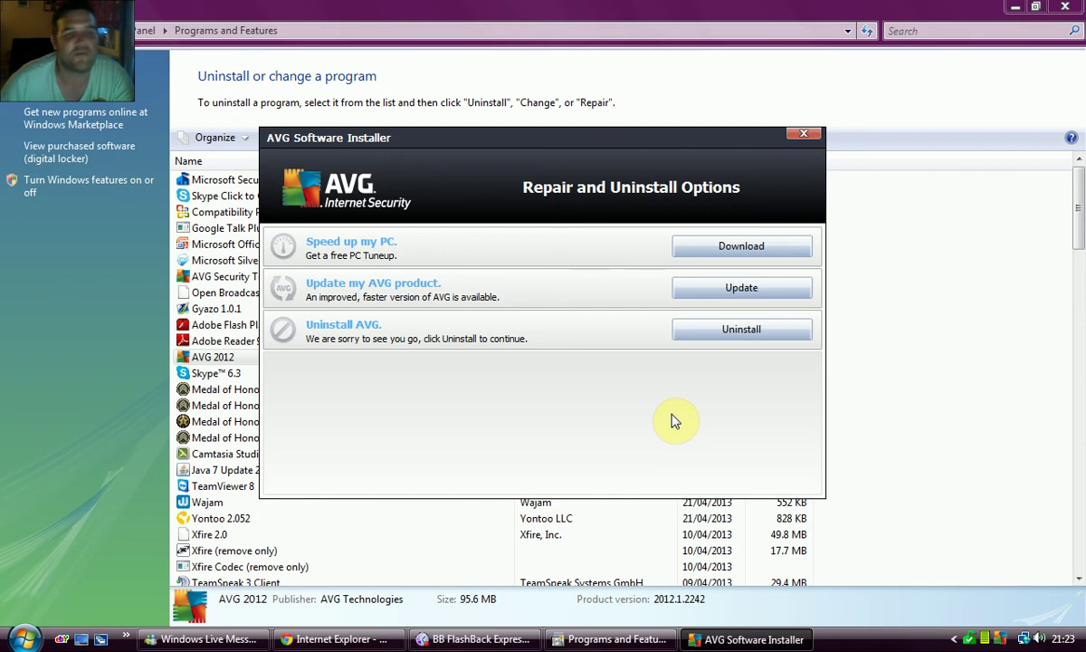
Step: Start the AVG uninstall without keeping the AVG Security Toolbar and LinkScanner
click(749, 331)
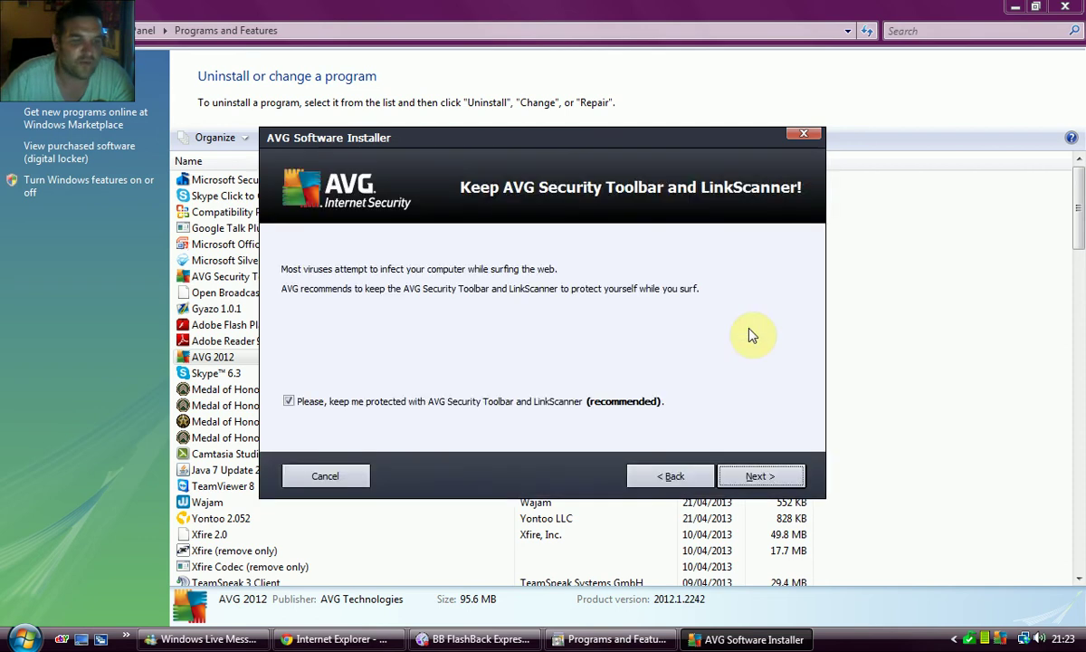
click(345, 408)
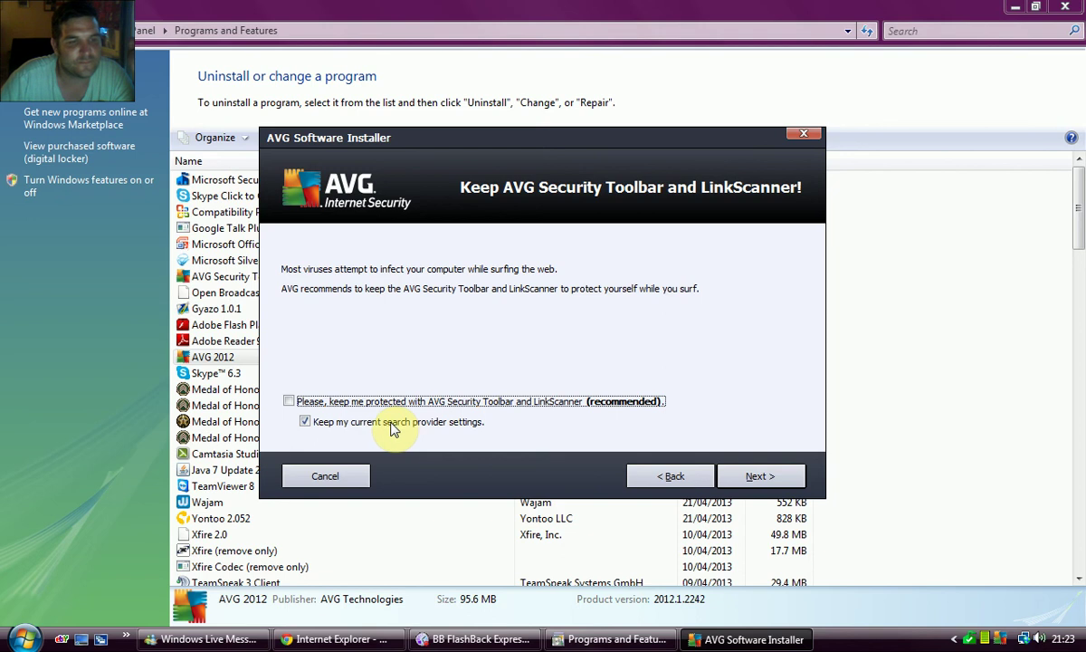
click(760, 473)
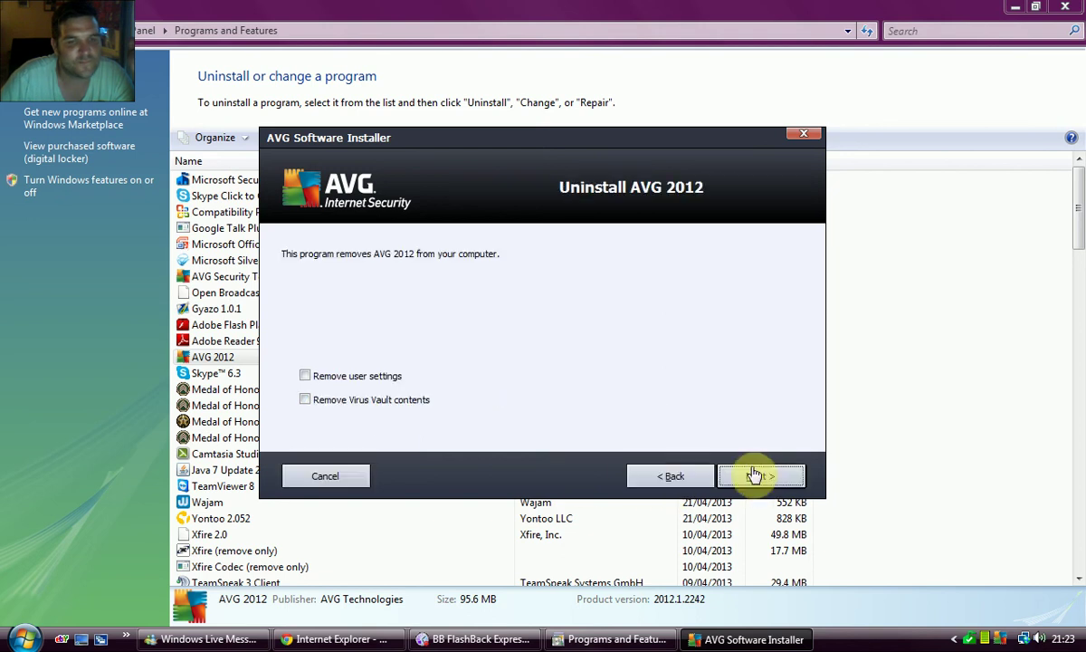
Step: Remove AVG user settings and Virus Vault contents, keep Windows Firewall activated, and begin removal
click(334, 380)
click(344, 403)
click(761, 475)
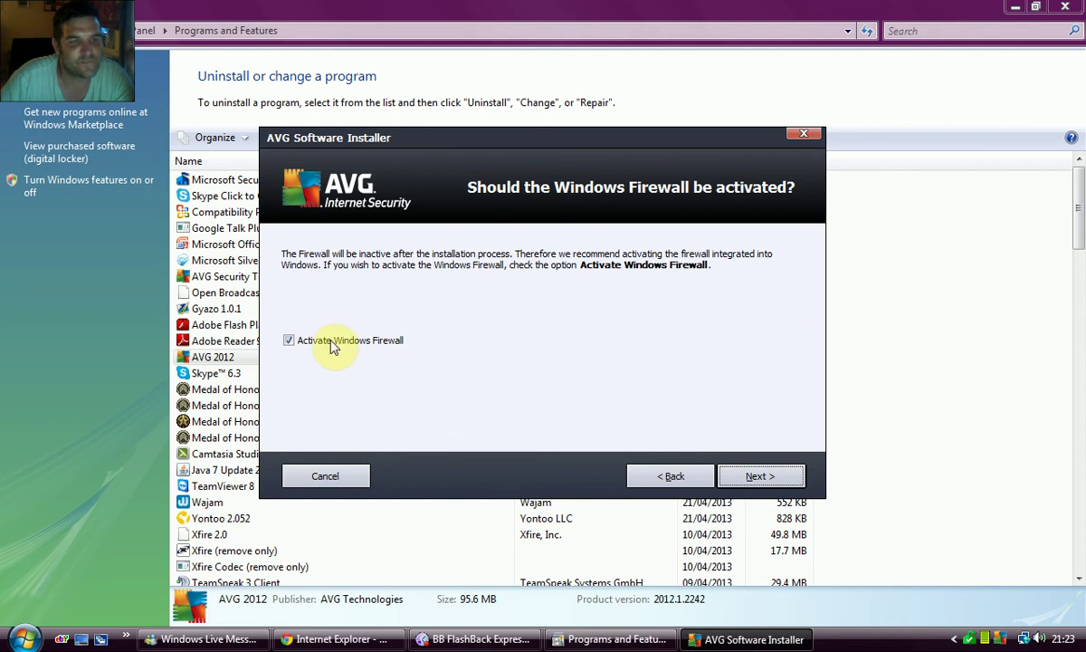
click(761, 476)
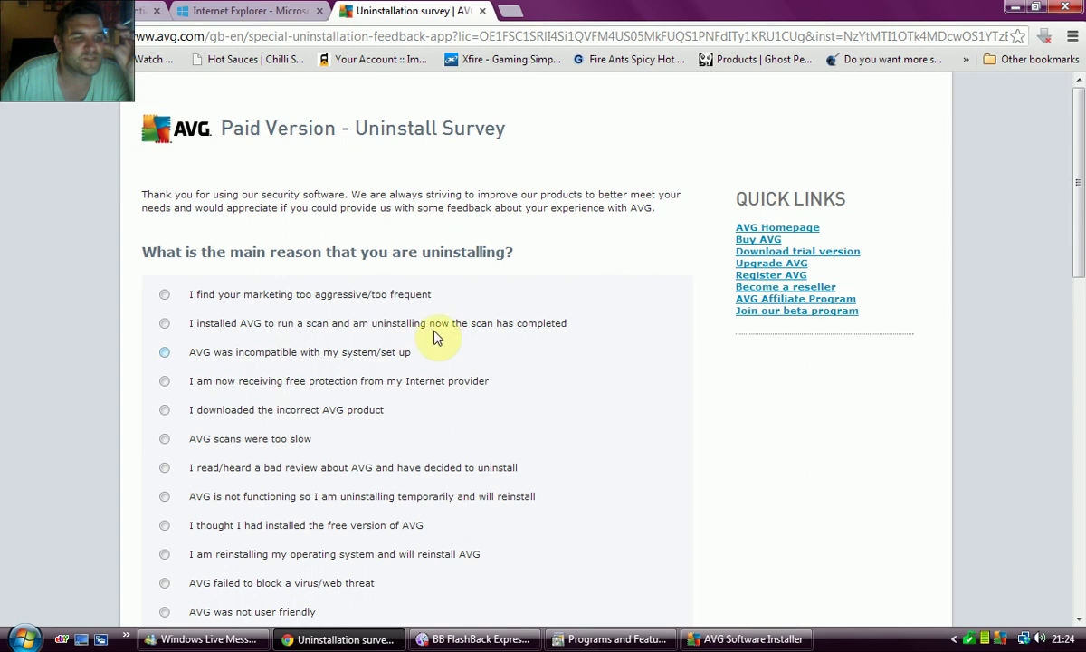
Step: Select 'Other (please specify)' as the main uninstall reason on the survey page
scroll(448, 359, down, 3)
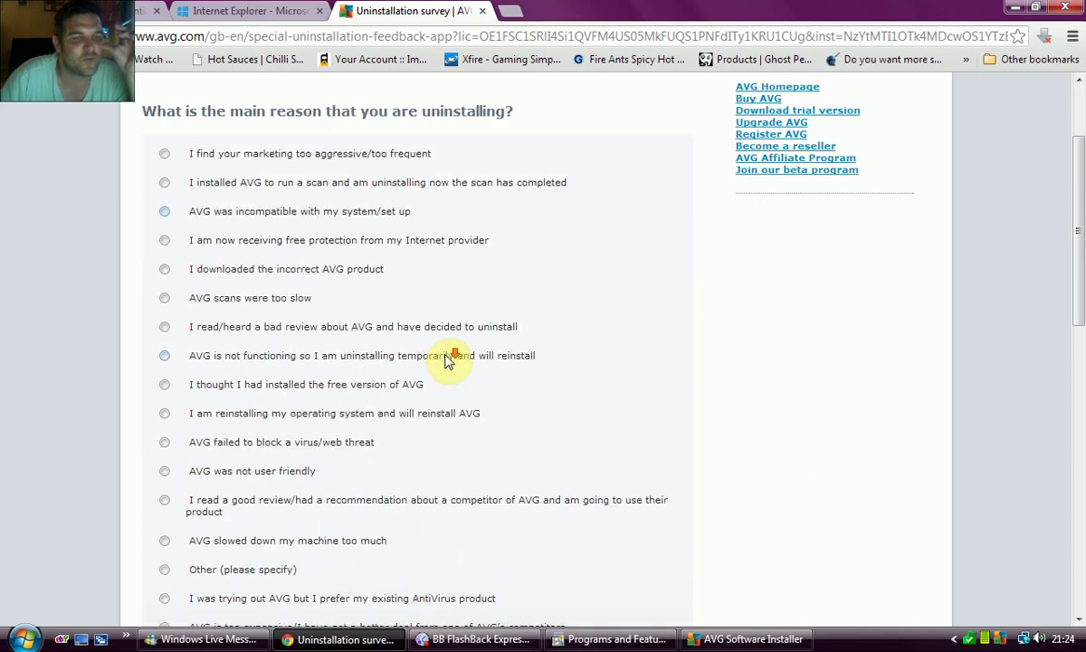
scroll(433, 337, down, 3)
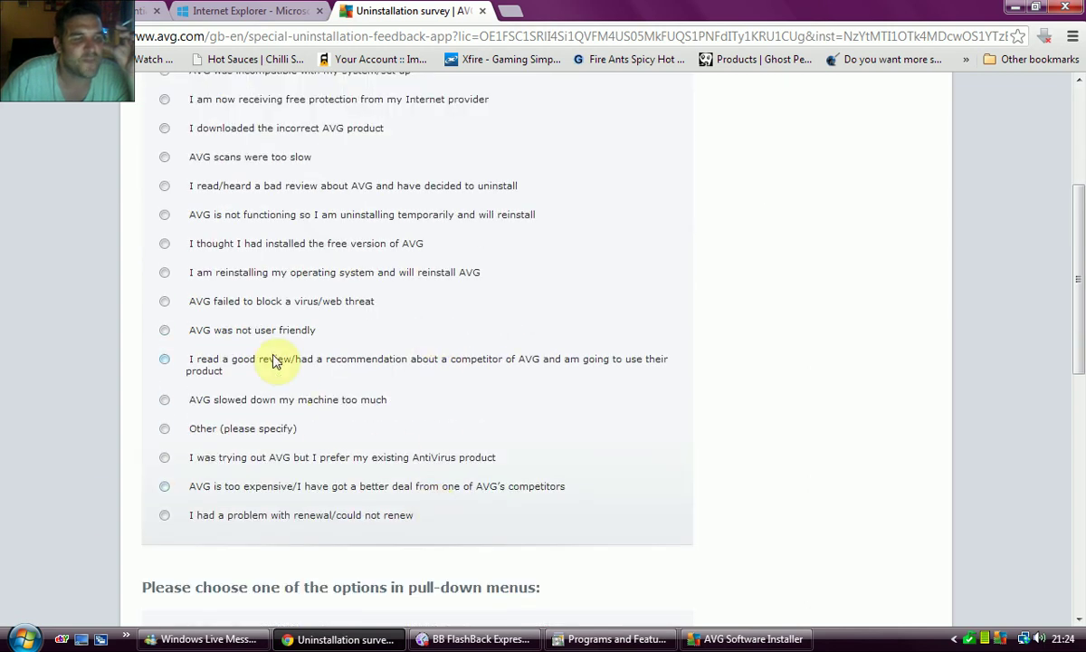
scroll(278, 424, up, 3)
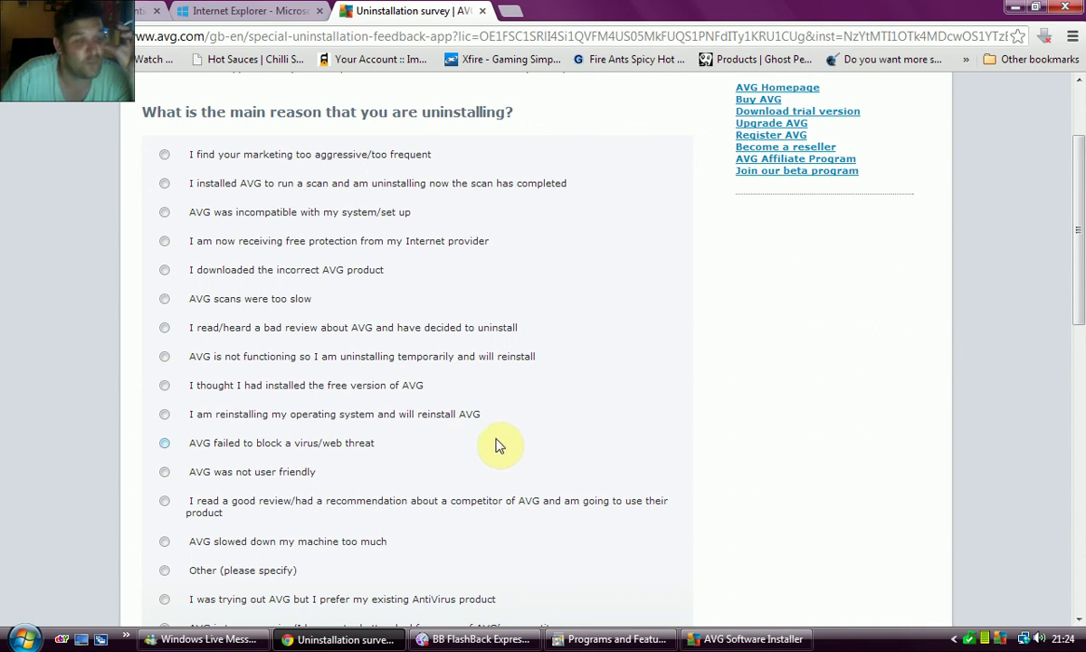
scroll(497, 444, down, 3)
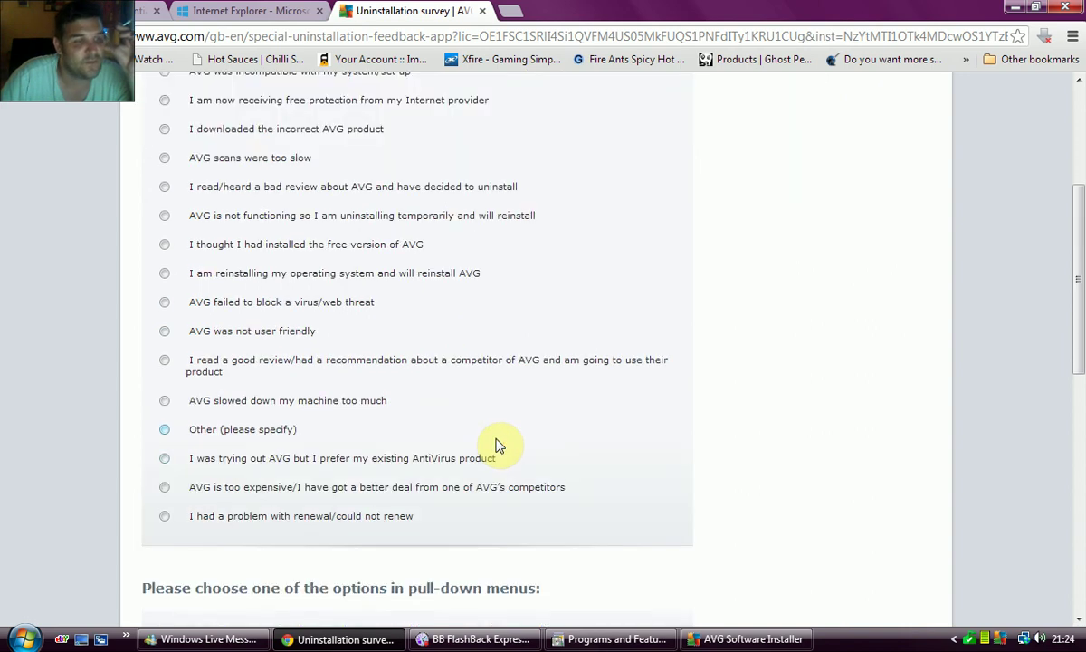
click(193, 432)
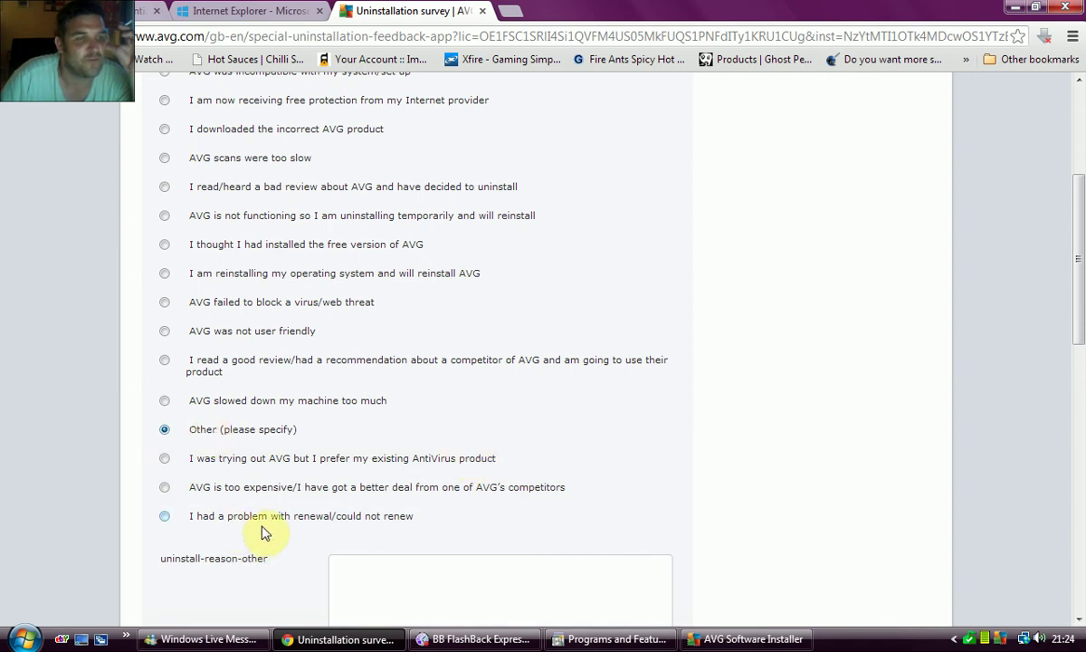
Step: Enter 'i have a new virus scaner' as the other-reason explanation
scroll(260, 535, up, 3)
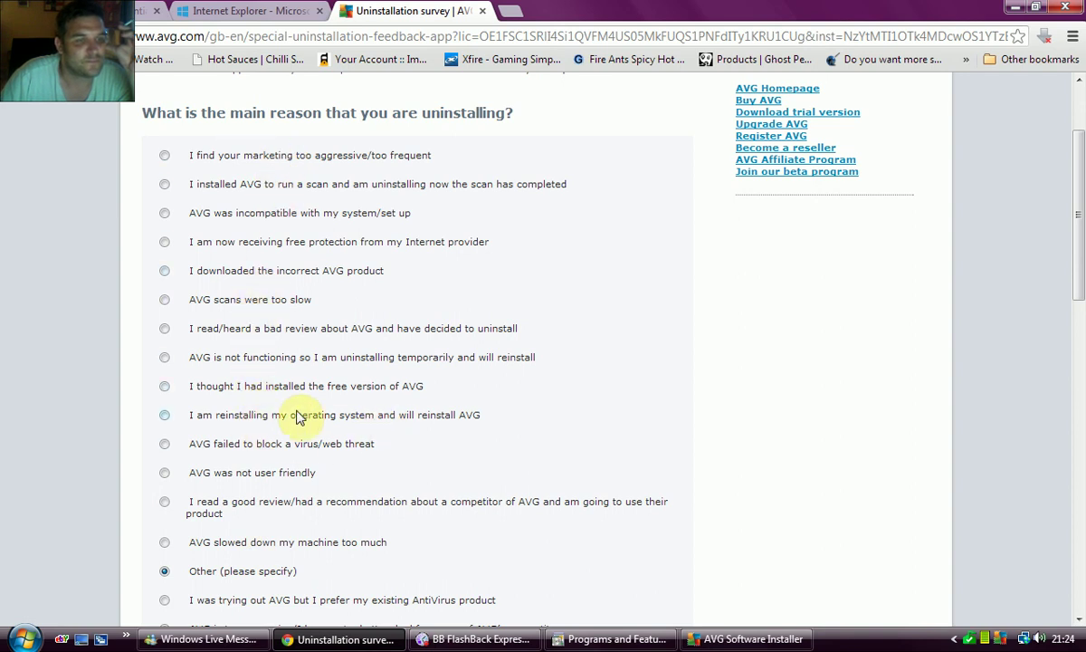
scroll(288, 401, down, 3)
scroll(461, 522, down, 3)
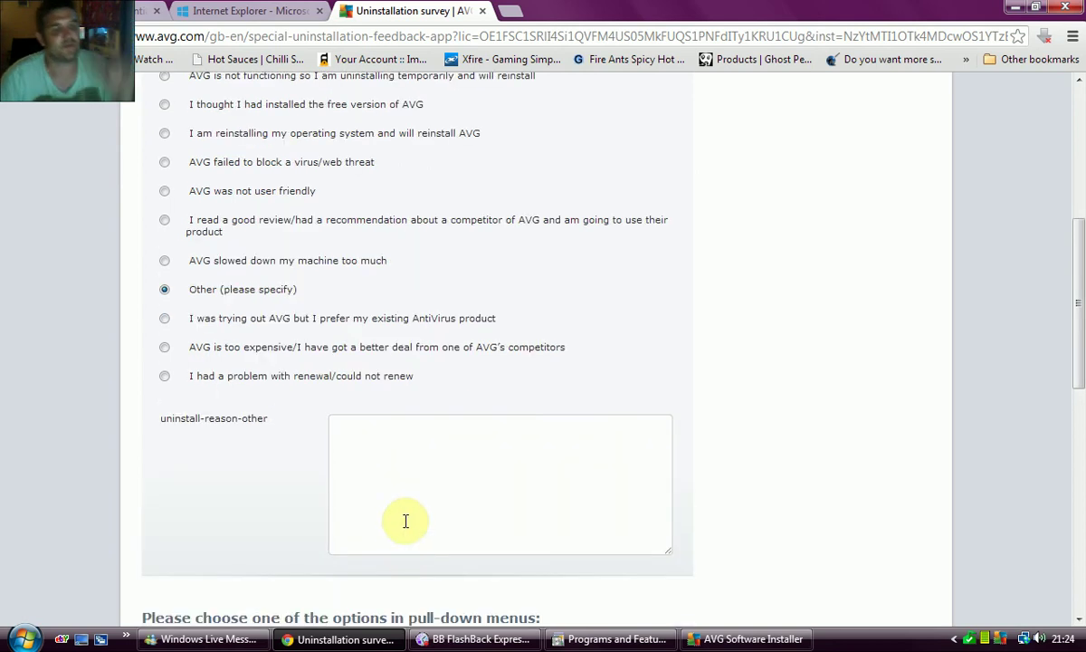
click(410, 468)
text(i have a new vi)
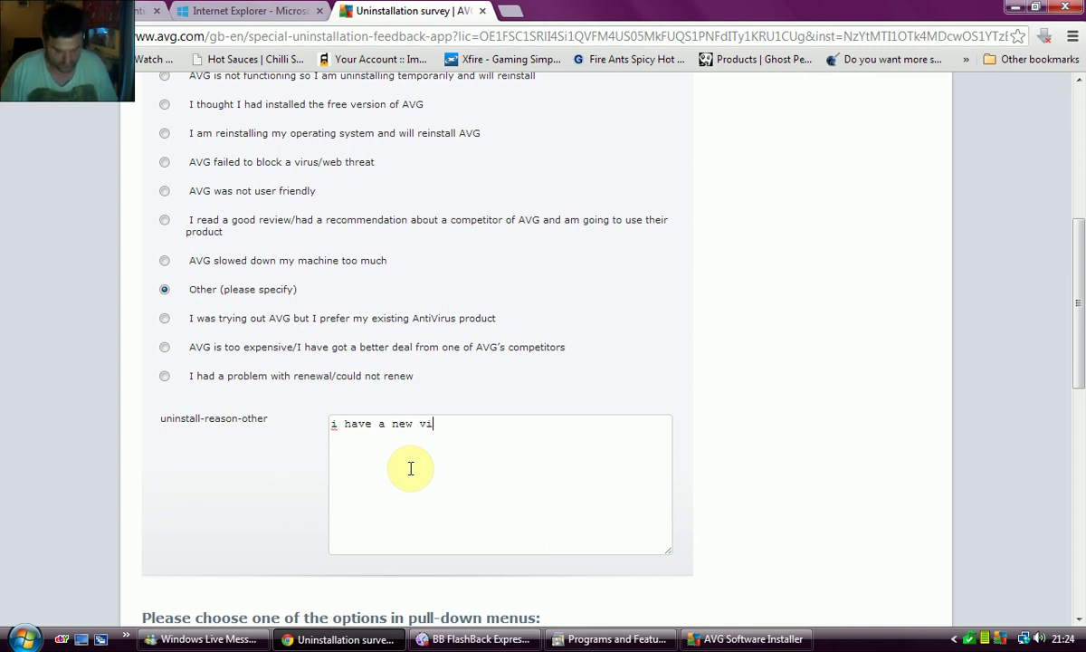
text(rus)
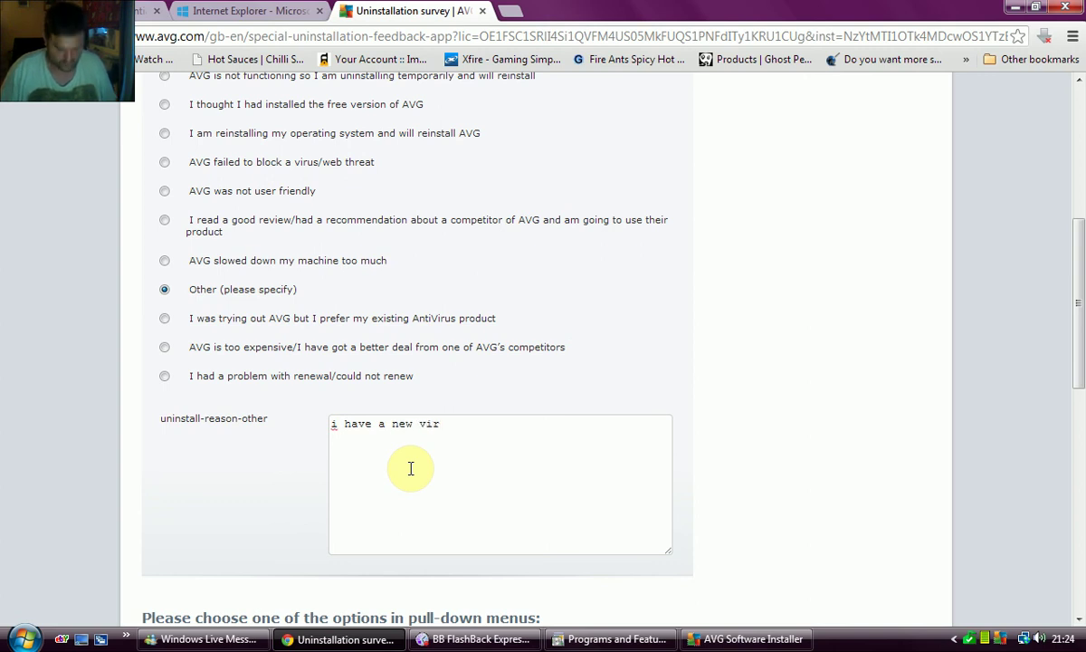
text( sc)
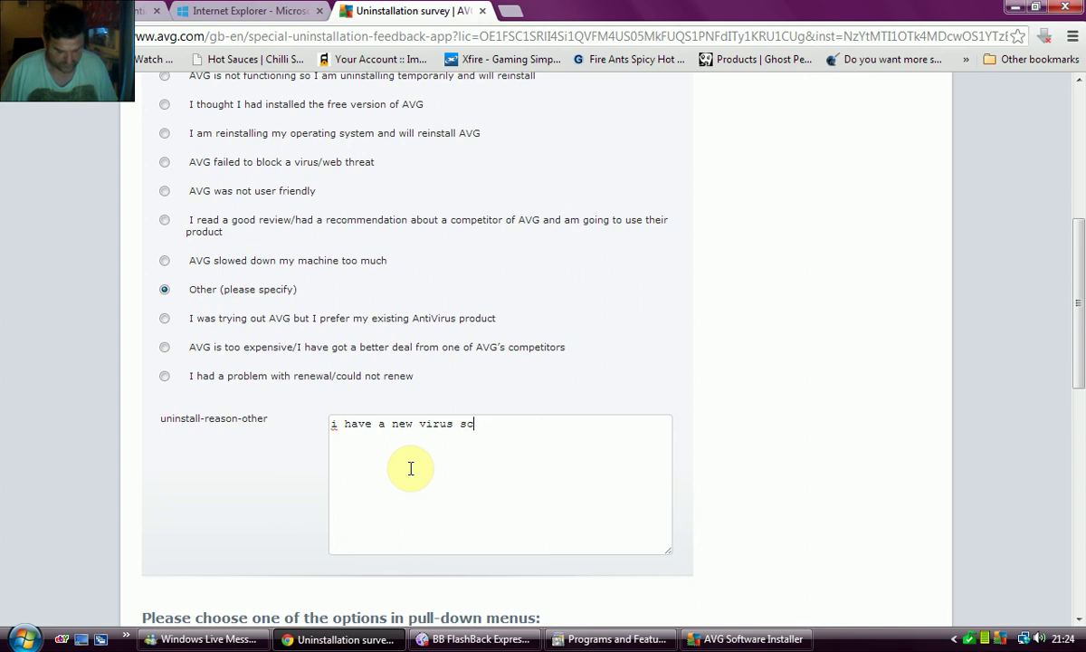
text(aner)
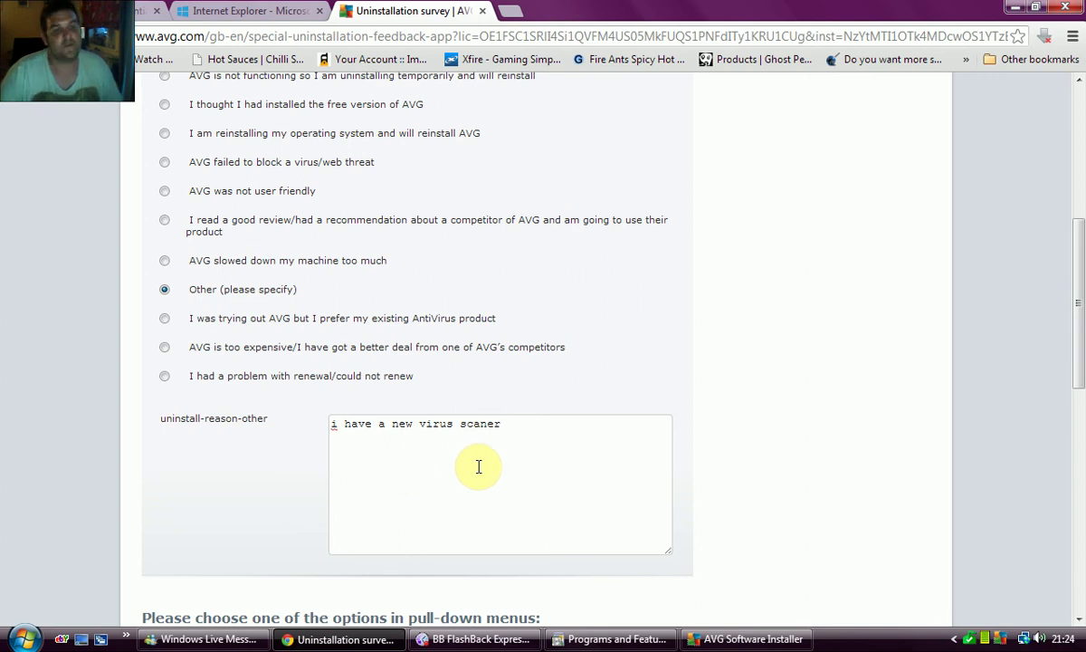
scroll(533, 454, down, 3)
Step: Answer 'More than one year' of AVG use and 'Yes' to being satisfied
scroll(543, 480, down, 3)
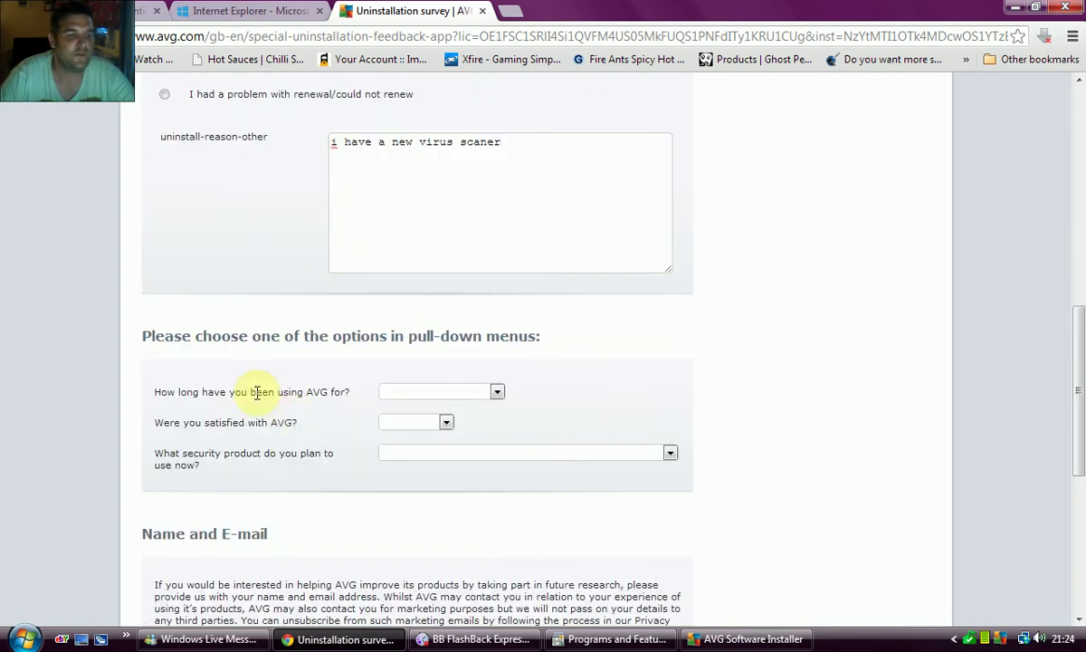
click(444, 391)
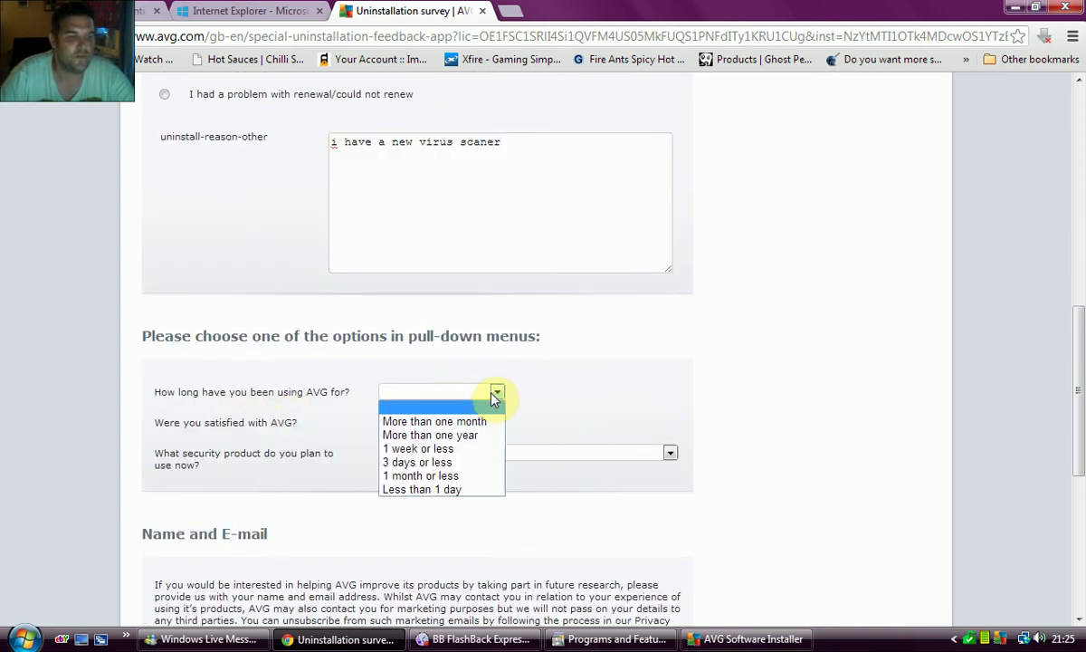
click(457, 435)
click(422, 422)
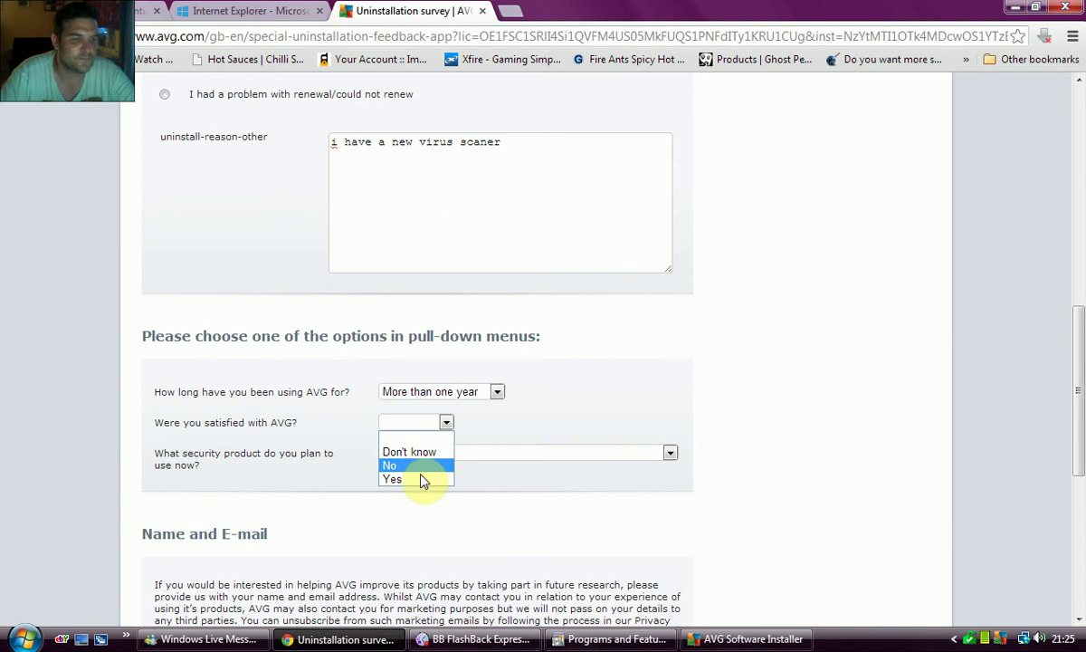
click(422, 480)
Step: Name a competitor's product, Microsoft Security Essentials, as AVG's replacement and submit the survey
click(431, 457)
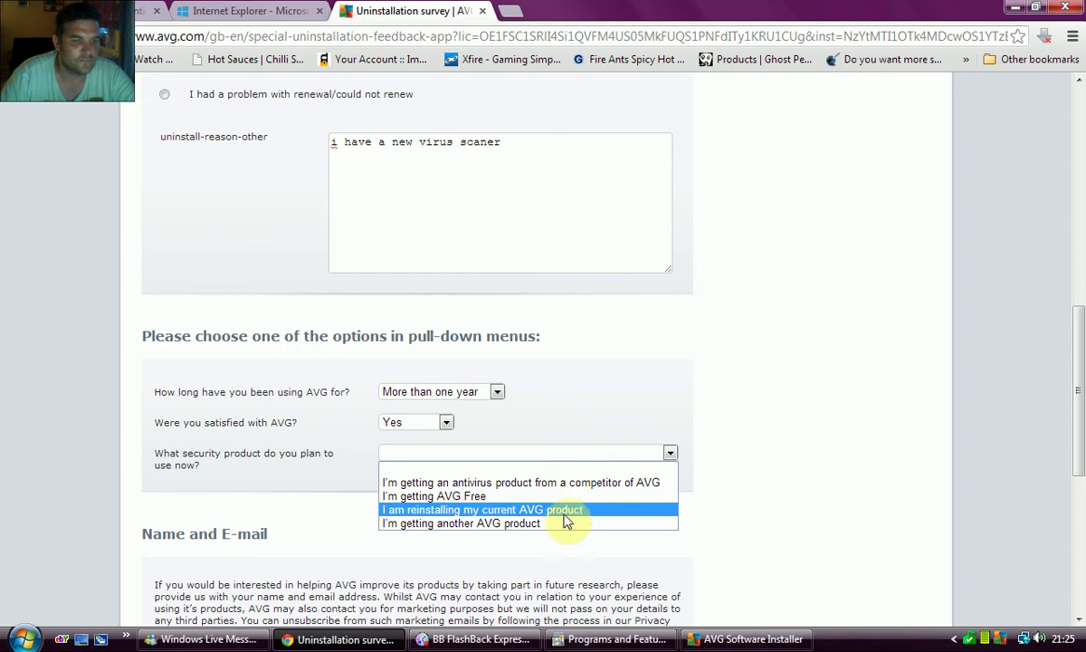
click(485, 481)
click(492, 493)
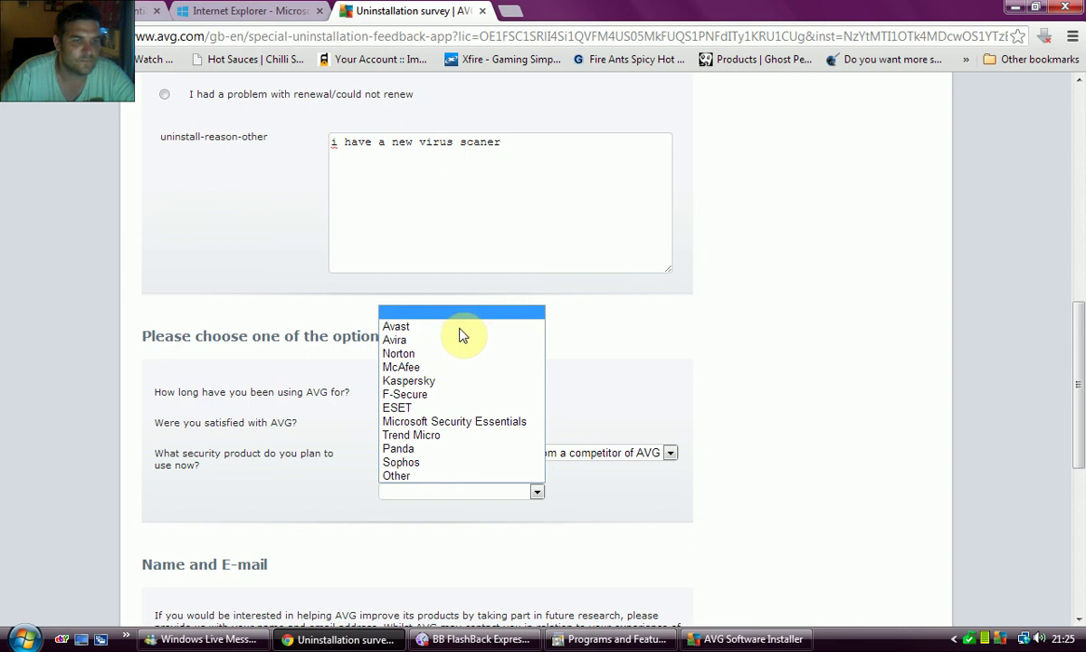
click(497, 422)
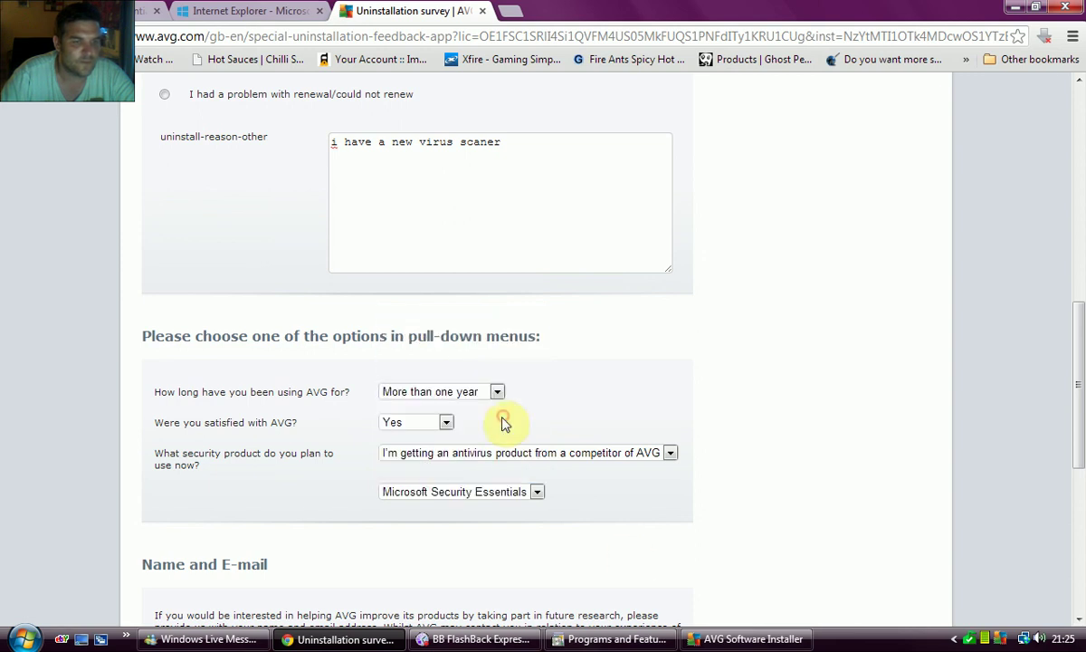
scroll(606, 496, down, 3)
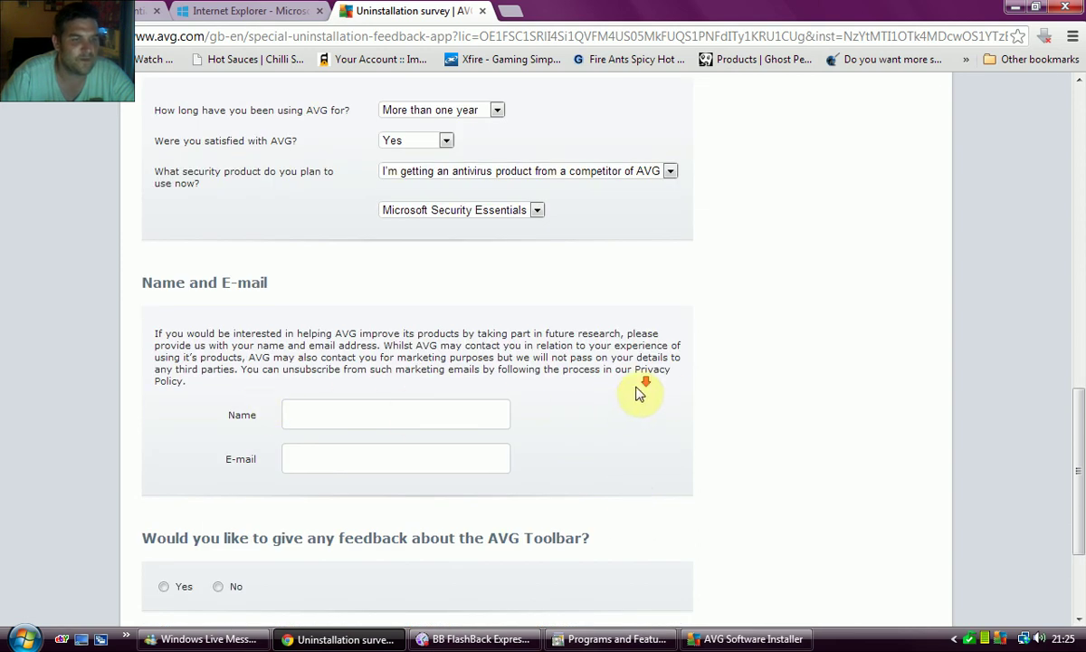
scroll(639, 391, down, 2)
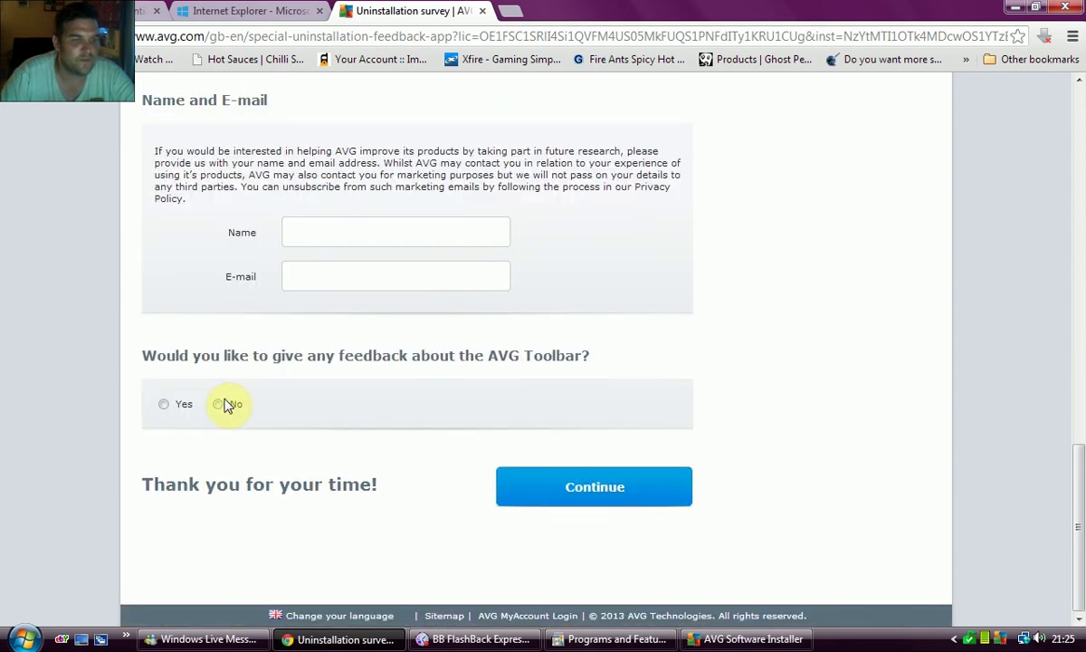
click(633, 497)
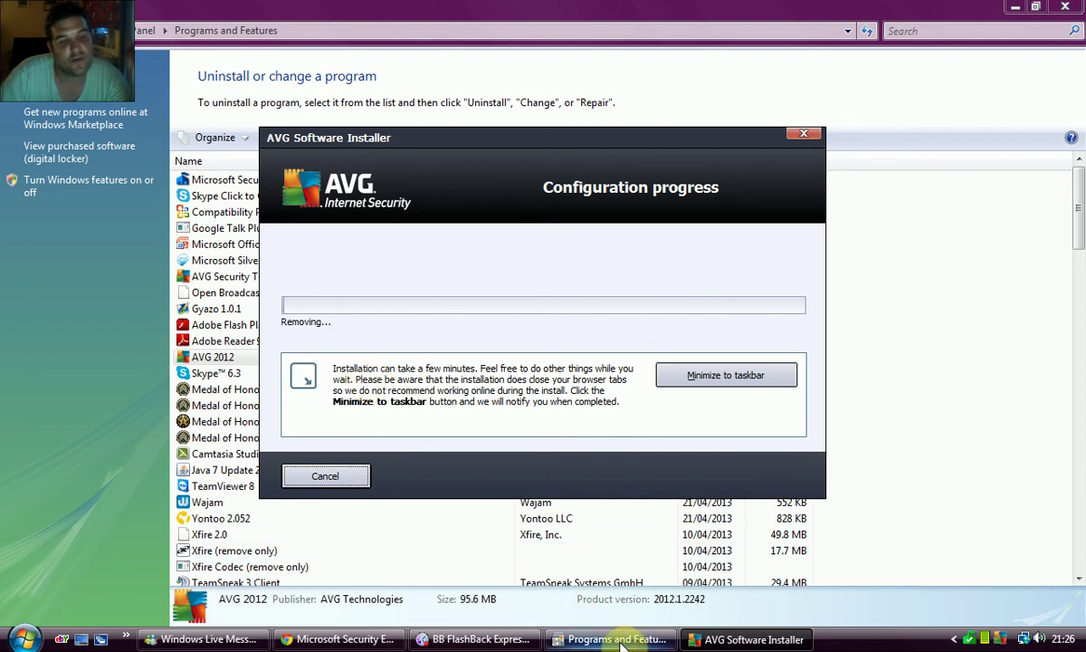
Step: Bring the BB FlashBack Express Recorder window to the front while AVG 2012 is removed
click(484, 639)
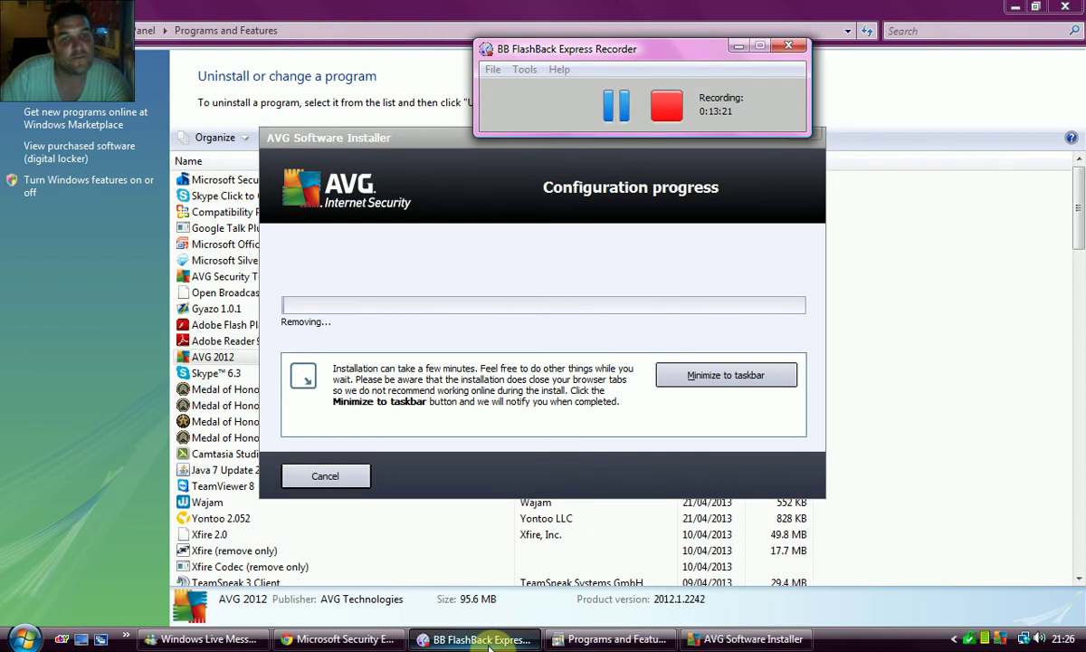